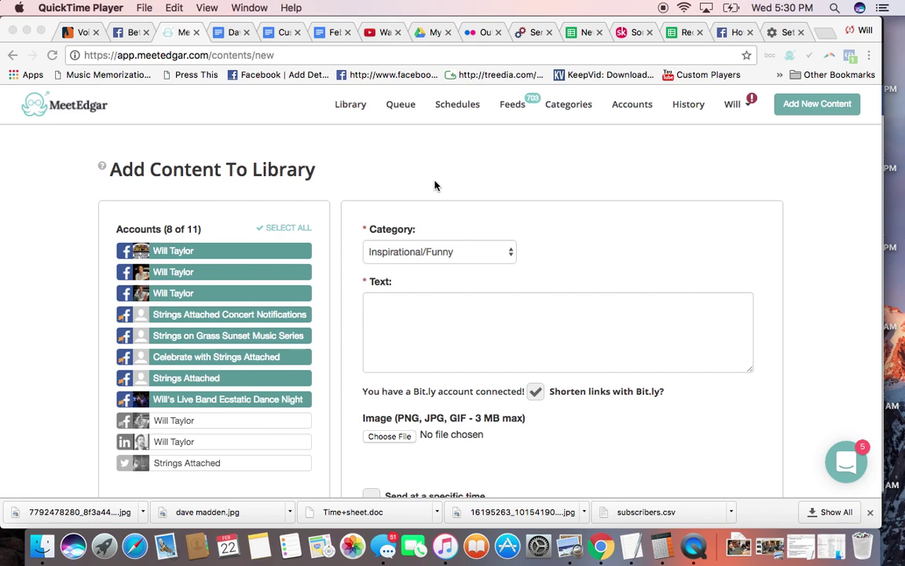
Look through the draft promotional posts in the Dance Night Posts Brainstorm document in Google Docs
click(214, 32)
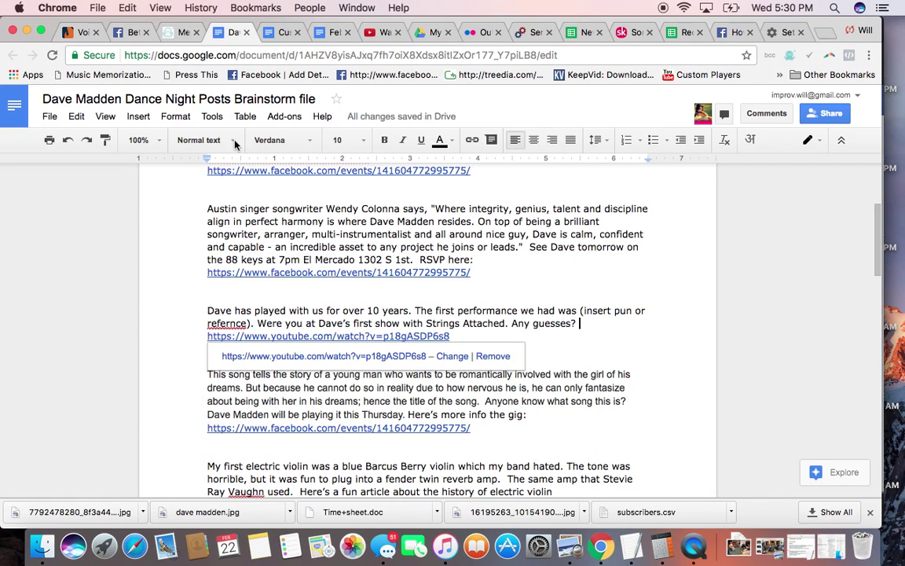
scroll(249, 214, up, 5)
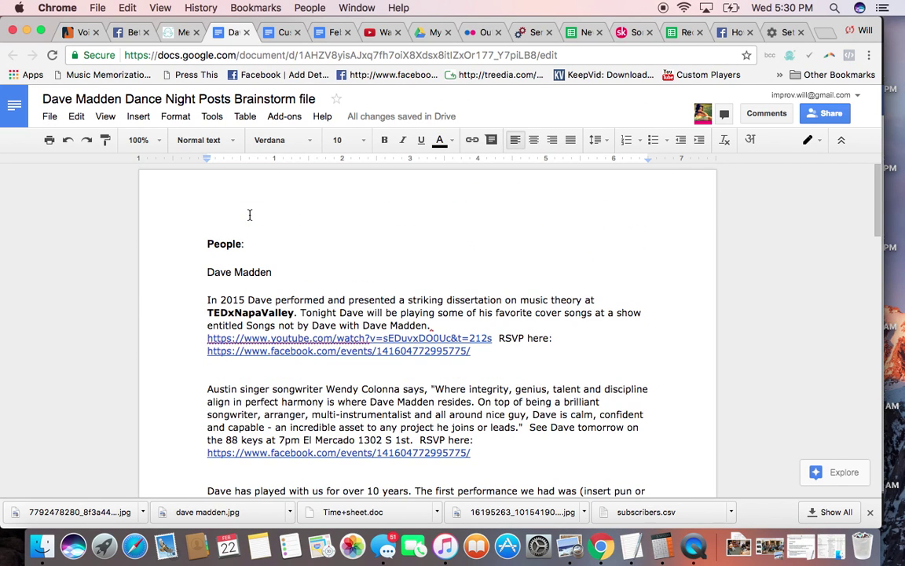
scroll(250, 214, down, 10)
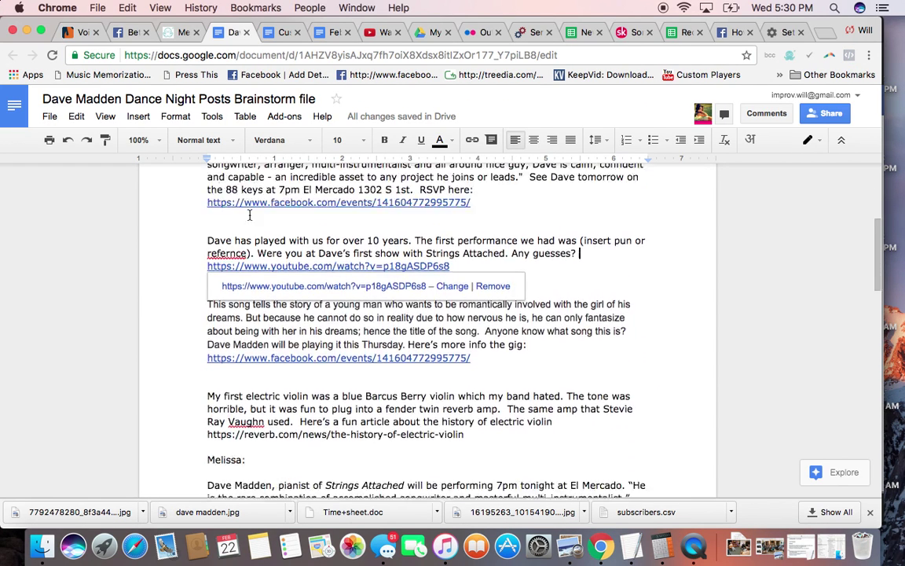
scroll(248, 216, up, 10)
click(199, 285)
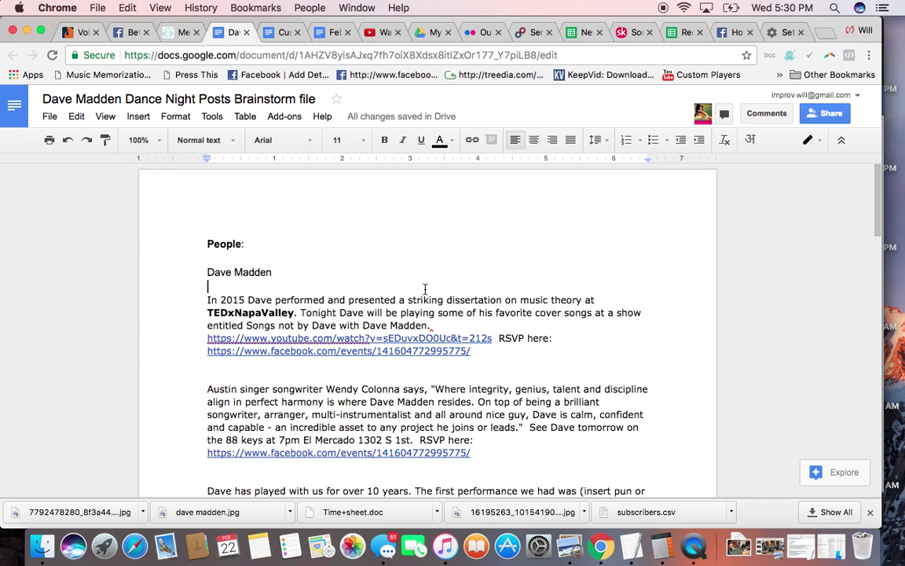
click(184, 34)
click(228, 33)
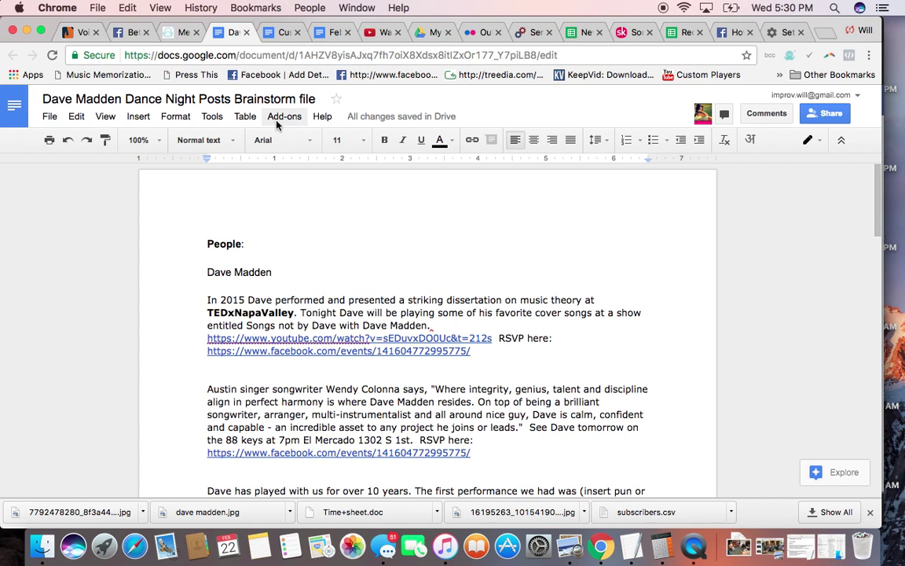
Switch to MeetEdgar and examine the account schedule's weekly timeslots from early morning to the evening
click(161, 36)
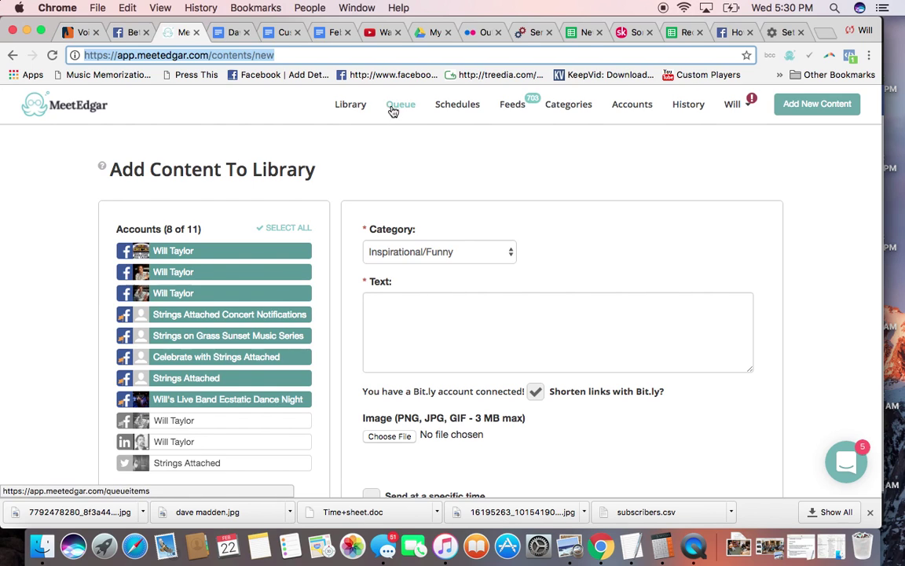
click(461, 105)
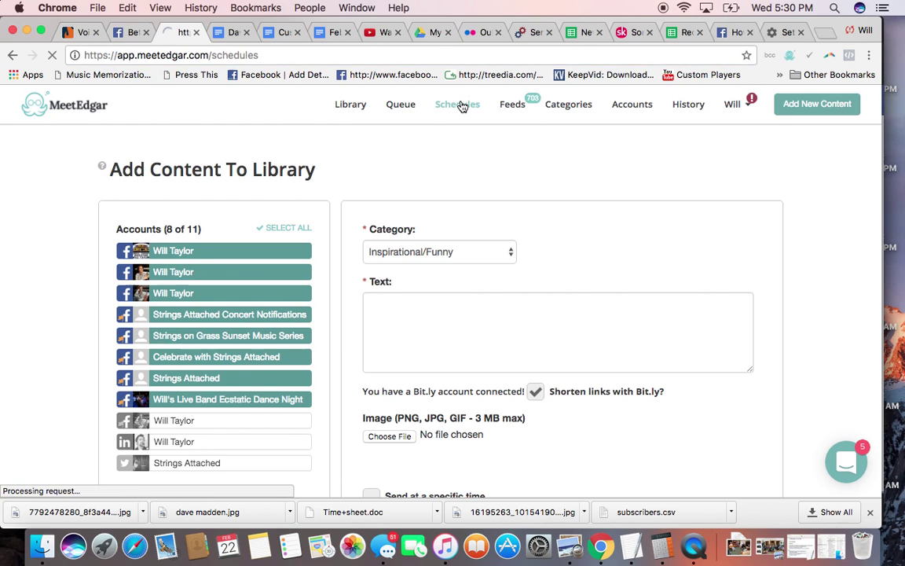
click(769, 8)
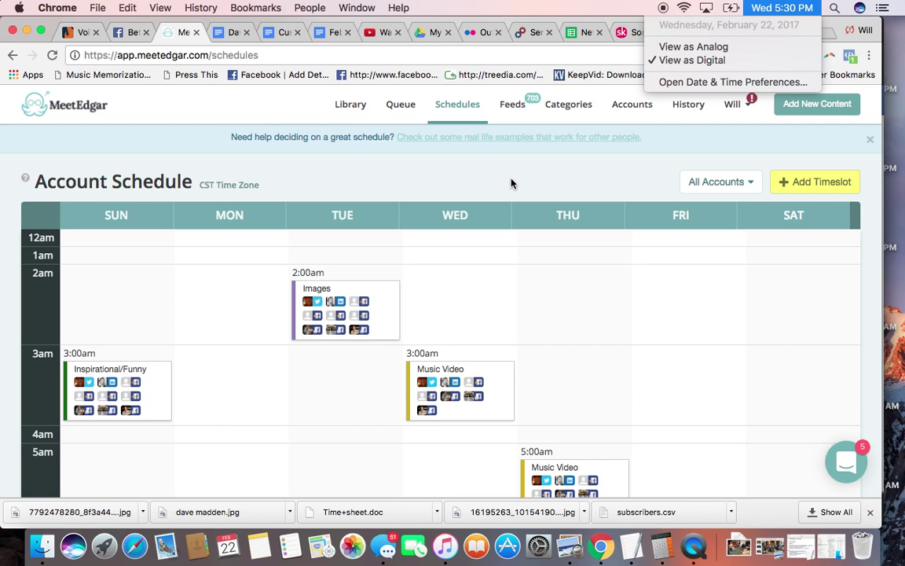
click(581, 186)
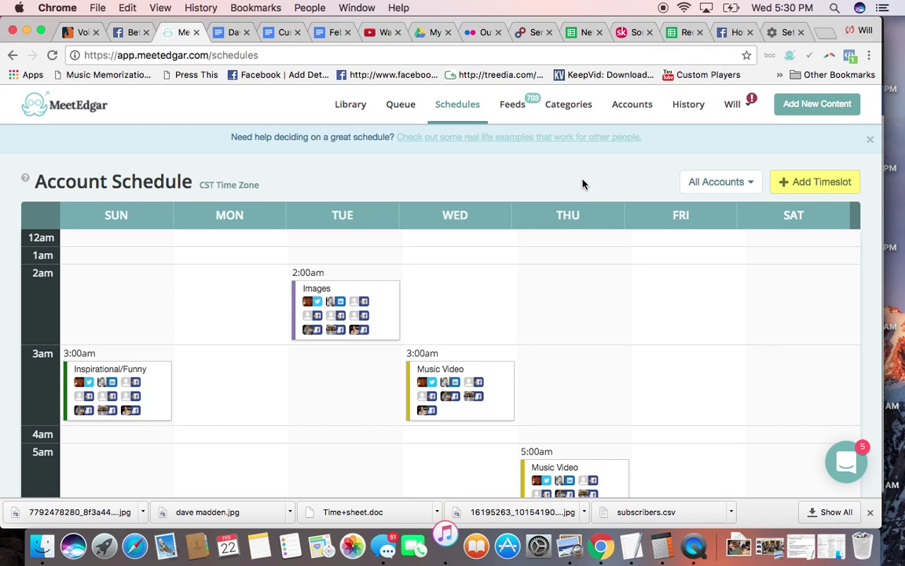
scroll(454, 246, down, 1)
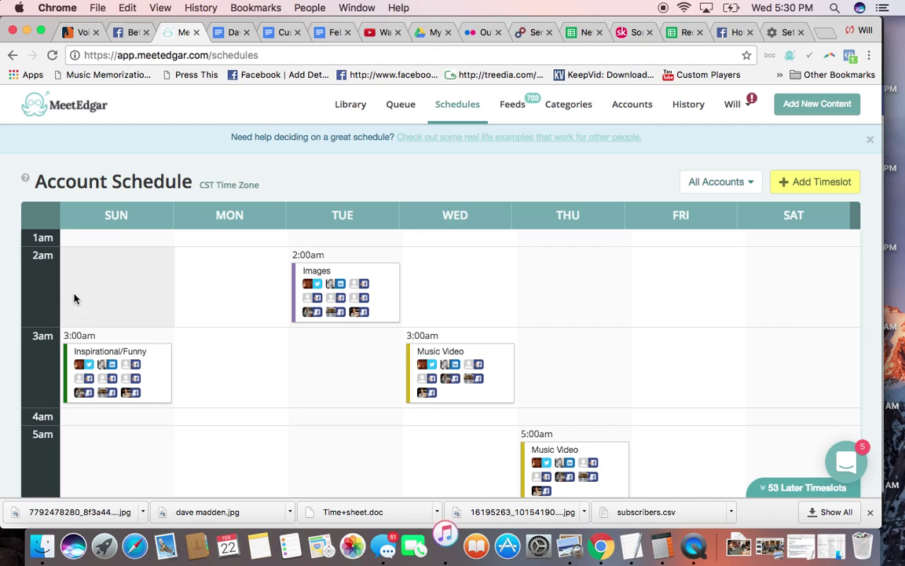
scroll(414, 326, down, 2)
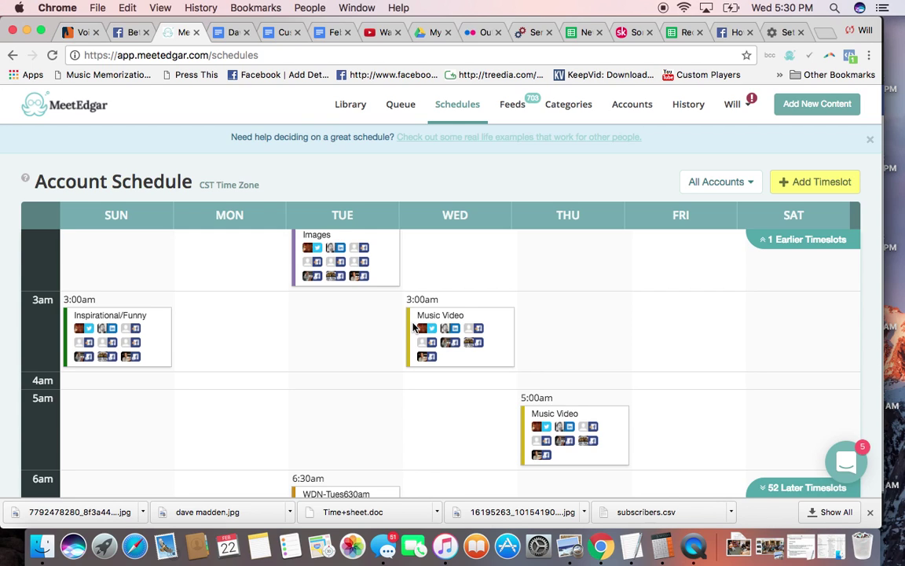
scroll(454, 302, down, 2)
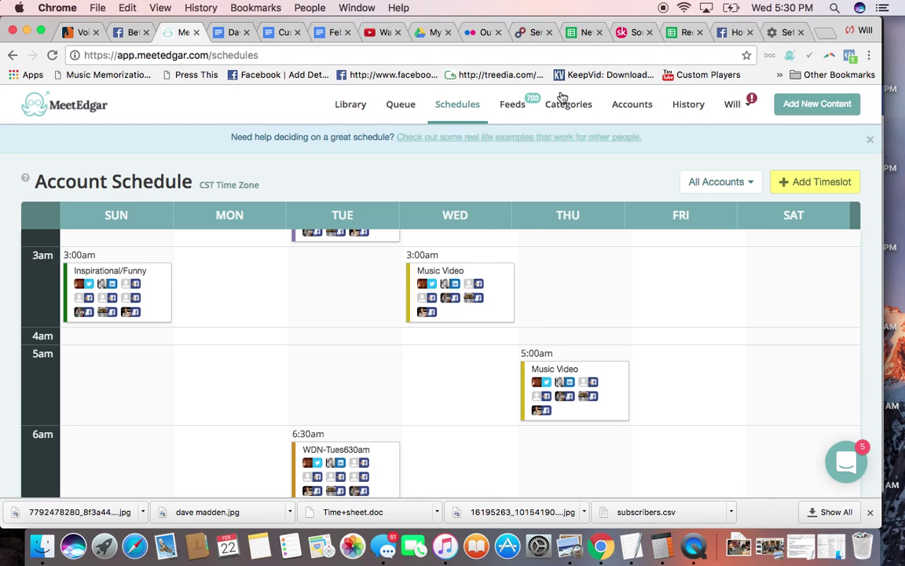
scroll(507, 264, down, 10)
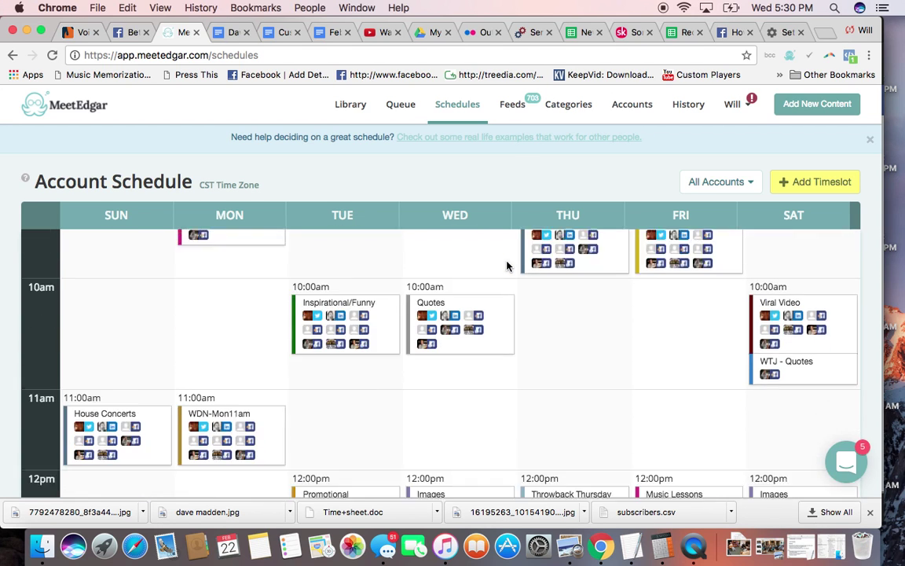
scroll(507, 264, down, 7)
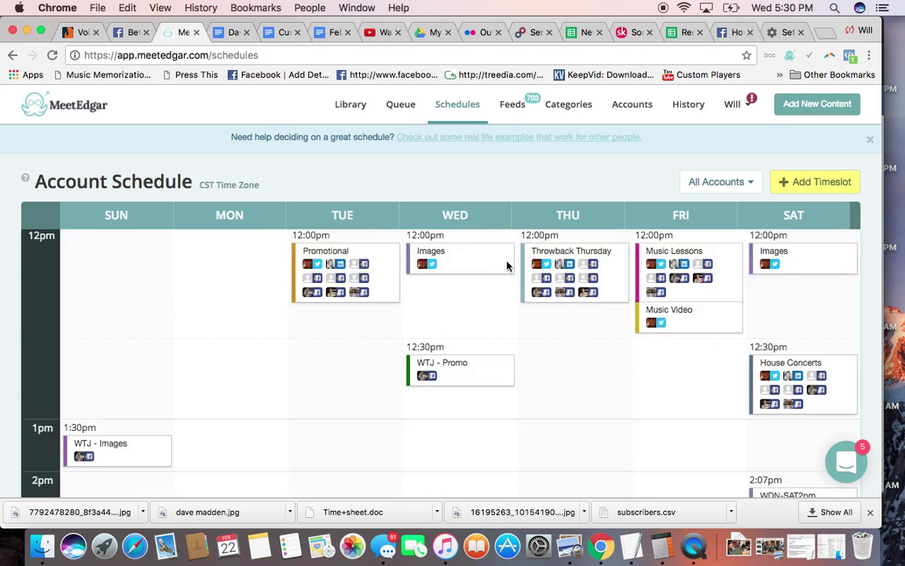
scroll(507, 265, down, 5)
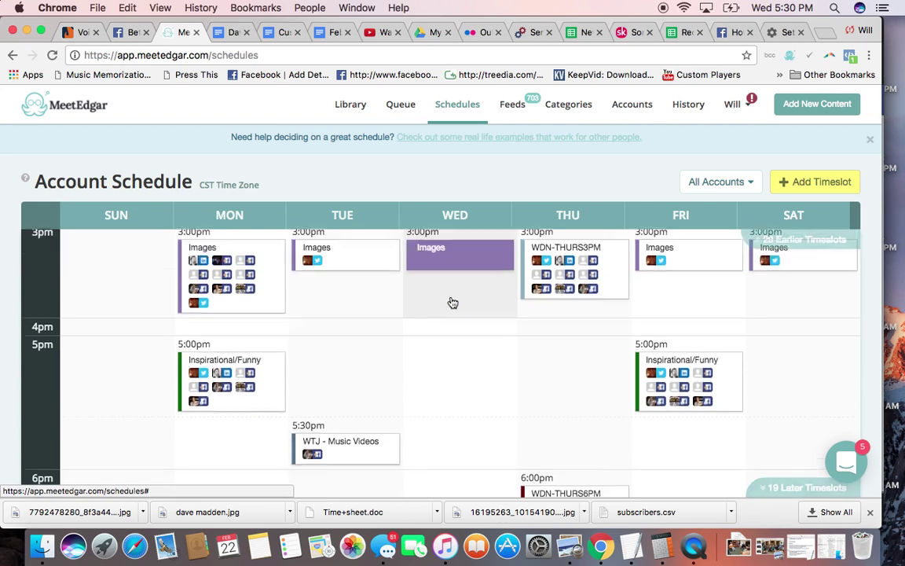
scroll(449, 346, down, 5)
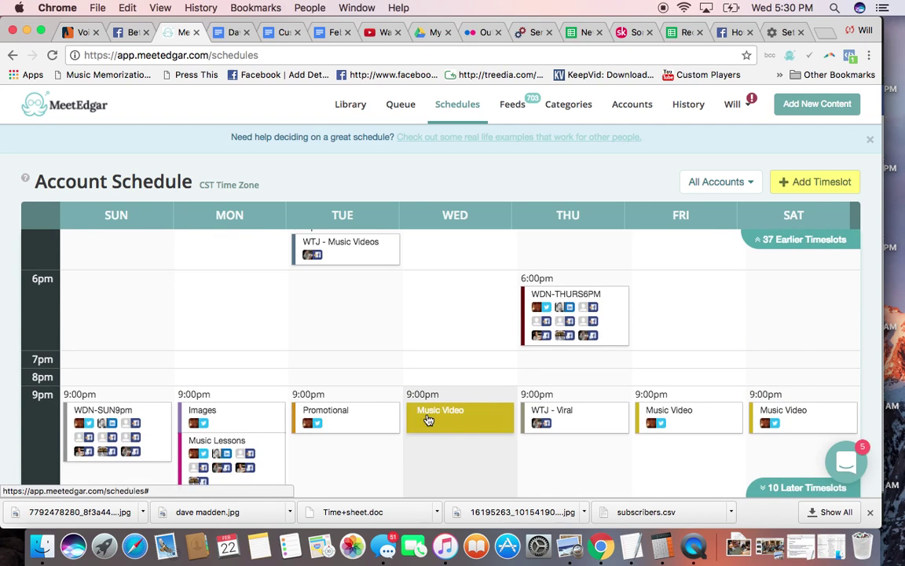
scroll(426, 421, up, 2)
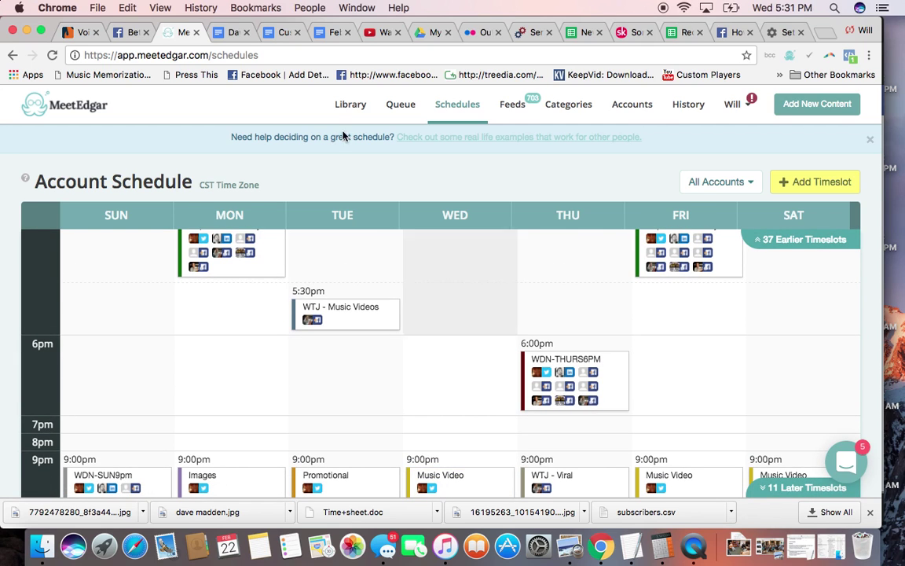
Load the MeetEdgar queue in place of the Facebook profile page and check the schedule's evening timeslots
click(123, 31)
click(242, 57)
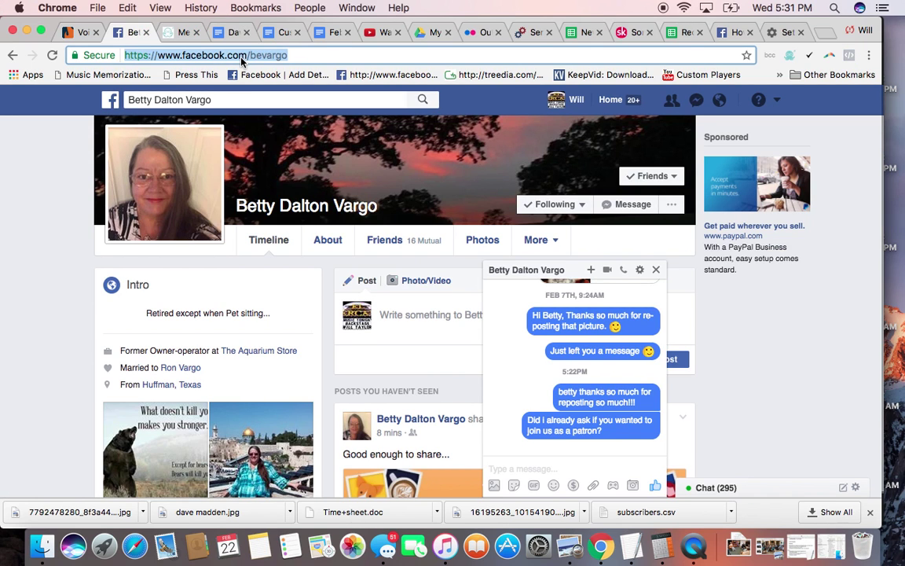
text(met)
key(BackSpace)
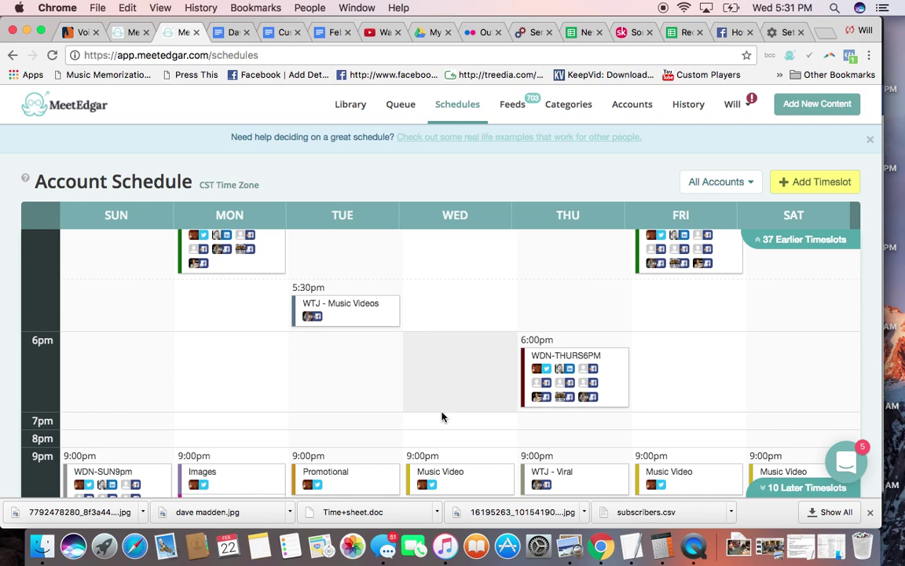
scroll(442, 416, down, 3)
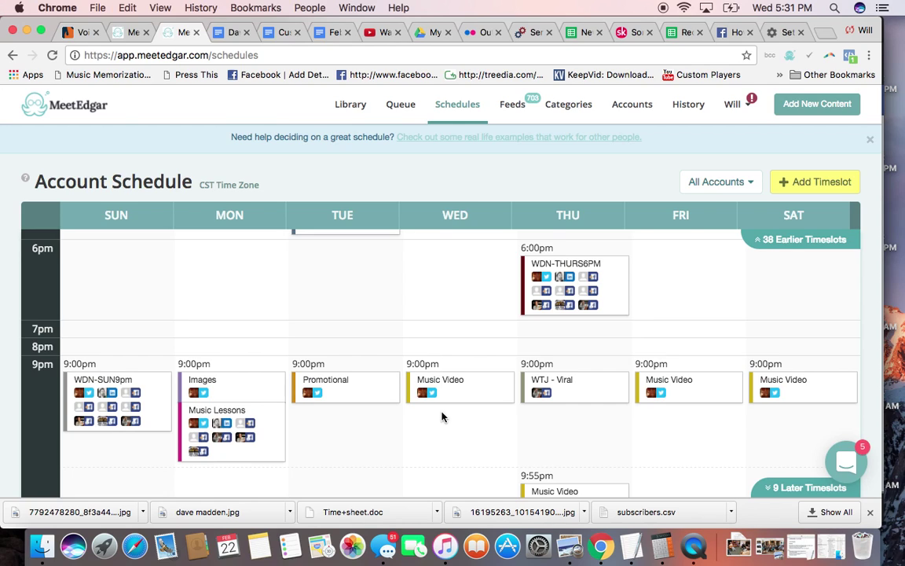
scroll(443, 416, up, 2)
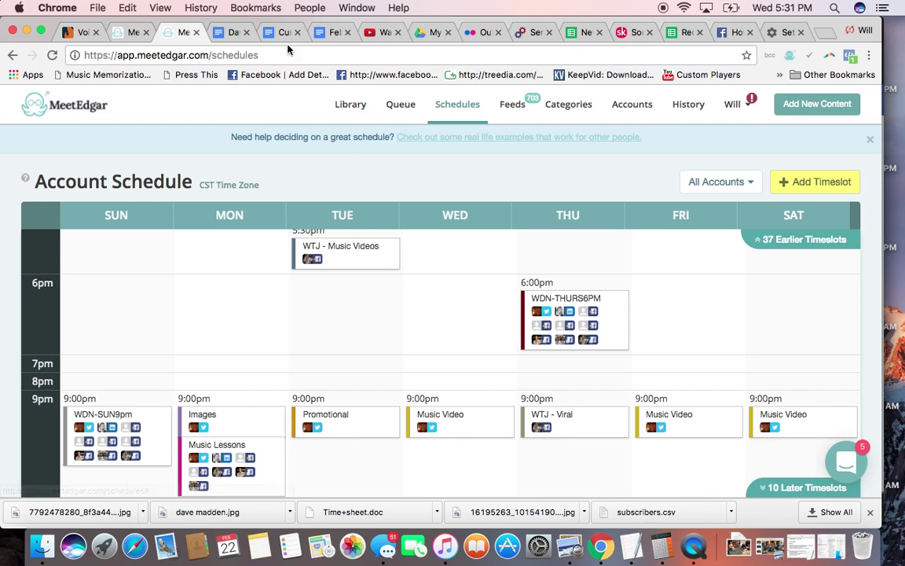
Copy the first draft post, about the TEDxNapaValley music theory talk, with its YouTube and RSVP links from the brainstorm document
click(233, 32)
scroll(273, 207, down, 2)
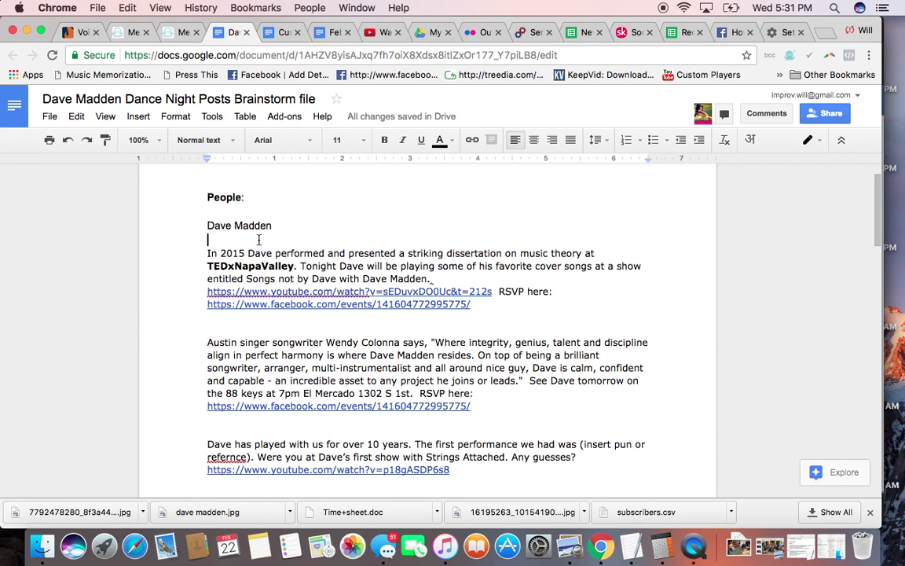
click(198, 253)
shift+click(497, 299)
key(super+c)
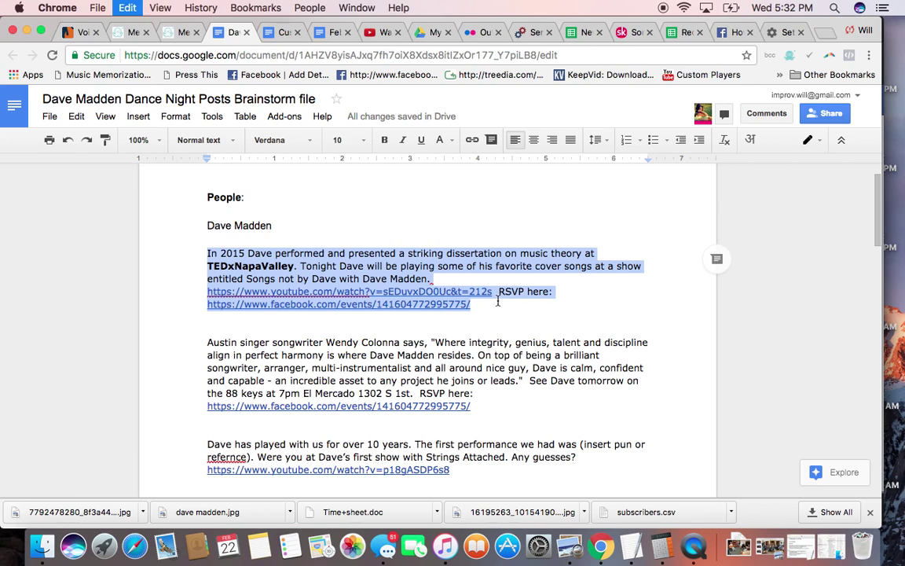
Start adding new content to the library from the MeetEdgar queue page
click(178, 32)
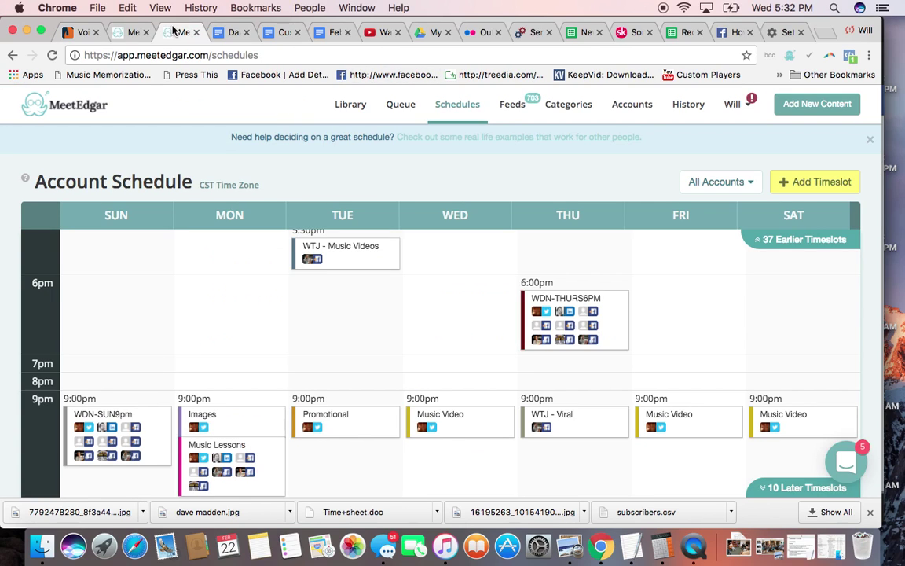
click(125, 32)
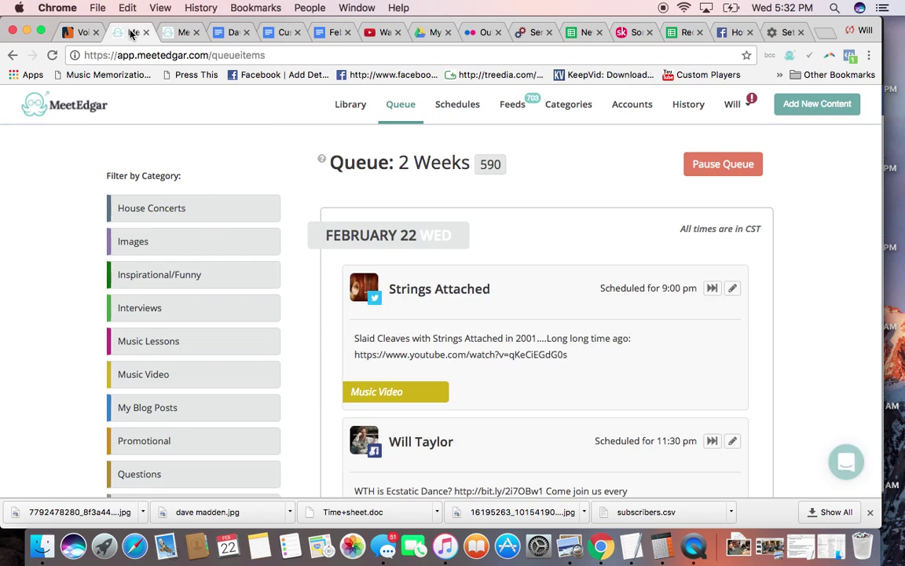
click(812, 115)
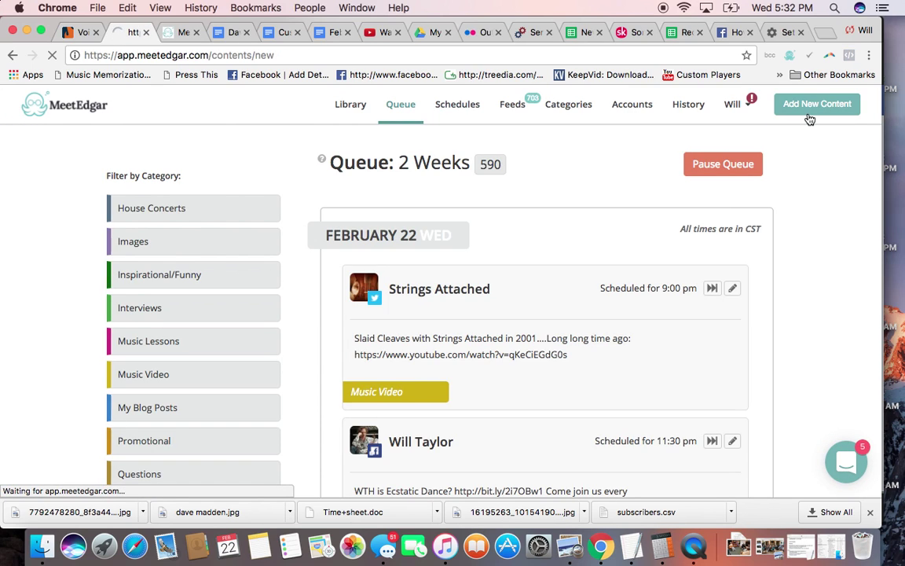
click(466, 261)
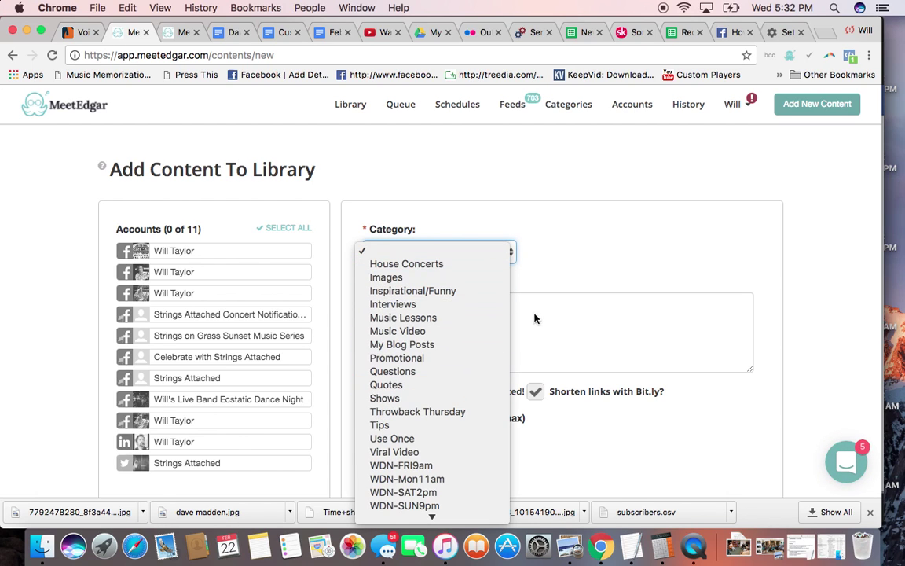
click(648, 239)
click(222, 32)
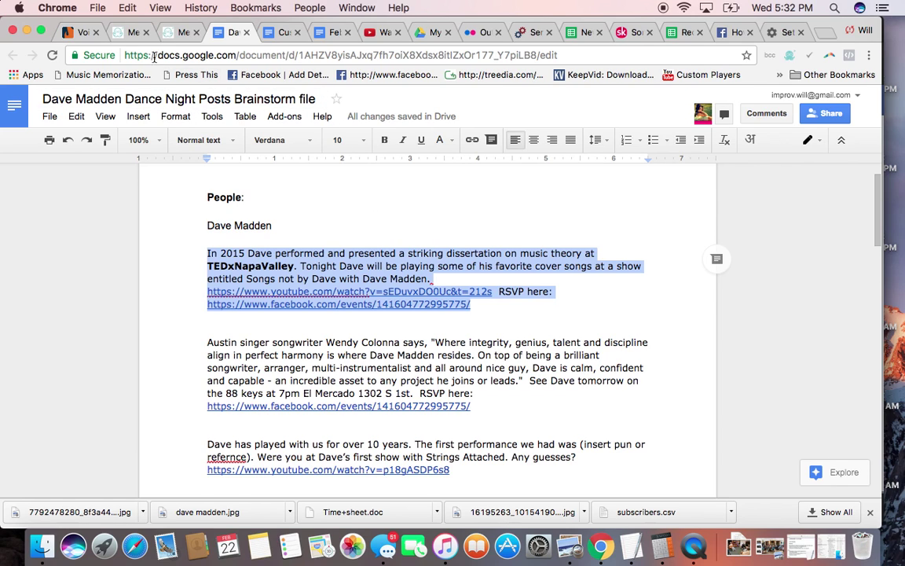
click(130, 36)
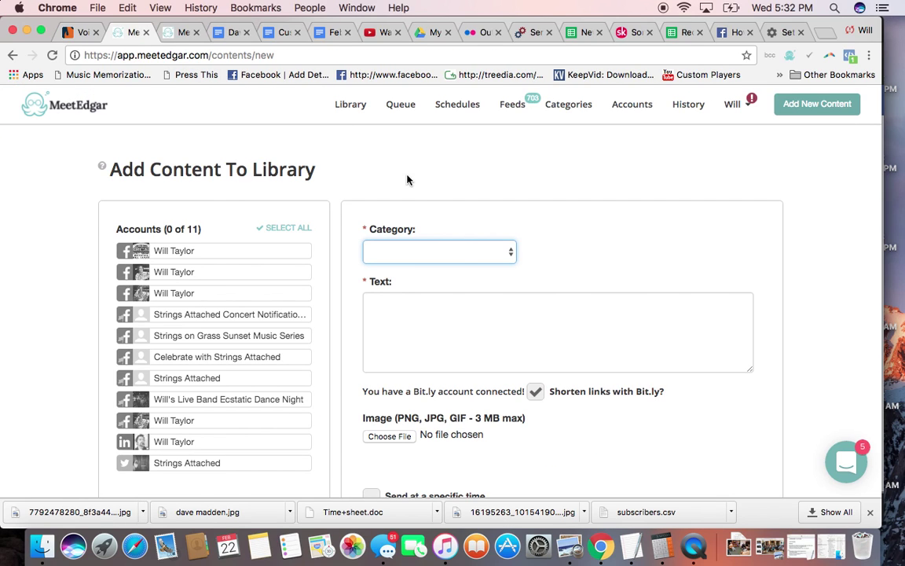
Set the category to Use Once and select all accounts except Strings on Grass Sunset Music Series, Celebrate with Strings Attached and the last Facebook account
click(435, 255)
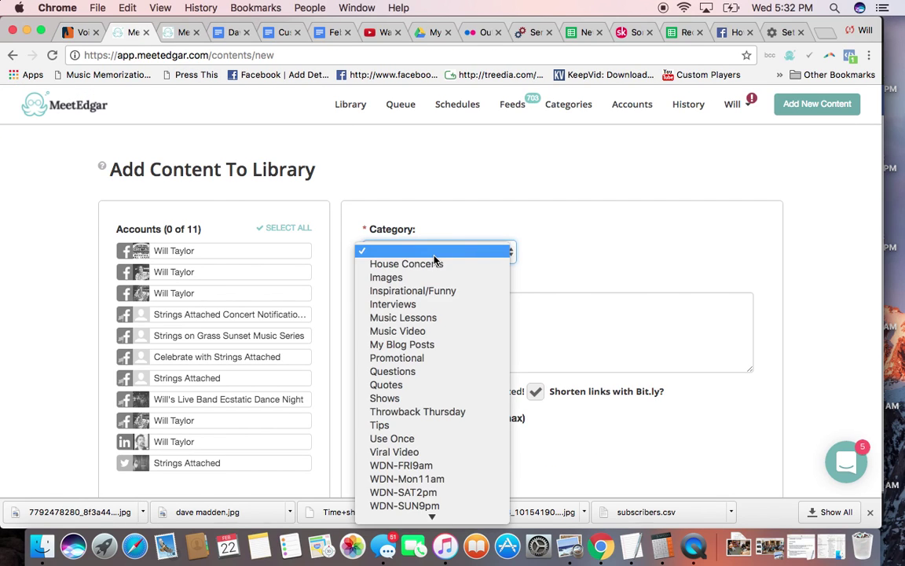
click(409, 440)
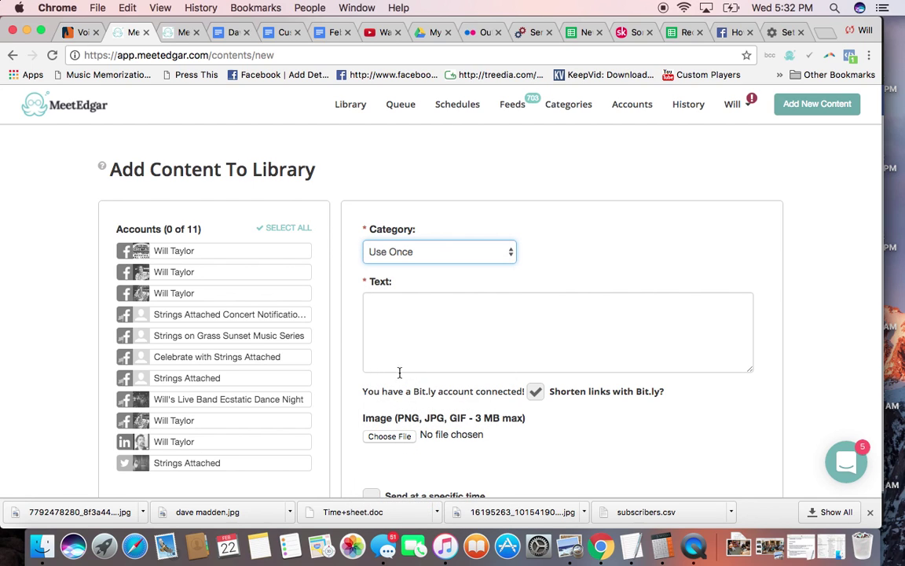
click(278, 229)
scroll(63, 247, down, 3)
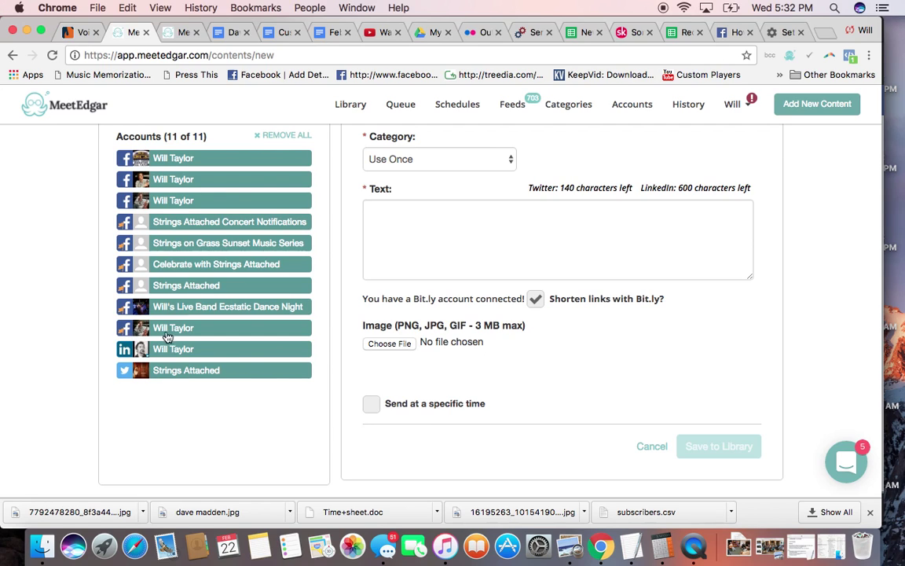
click(177, 330)
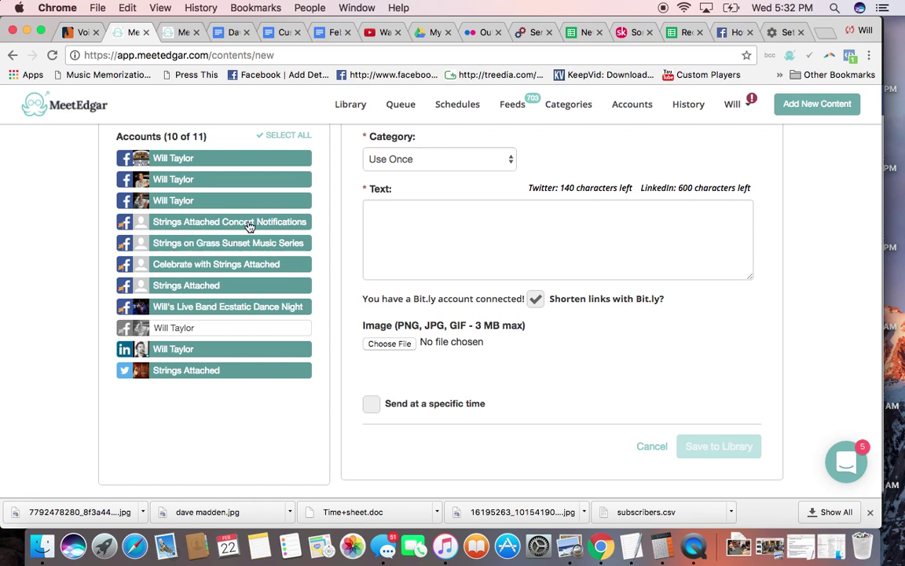
click(231, 243)
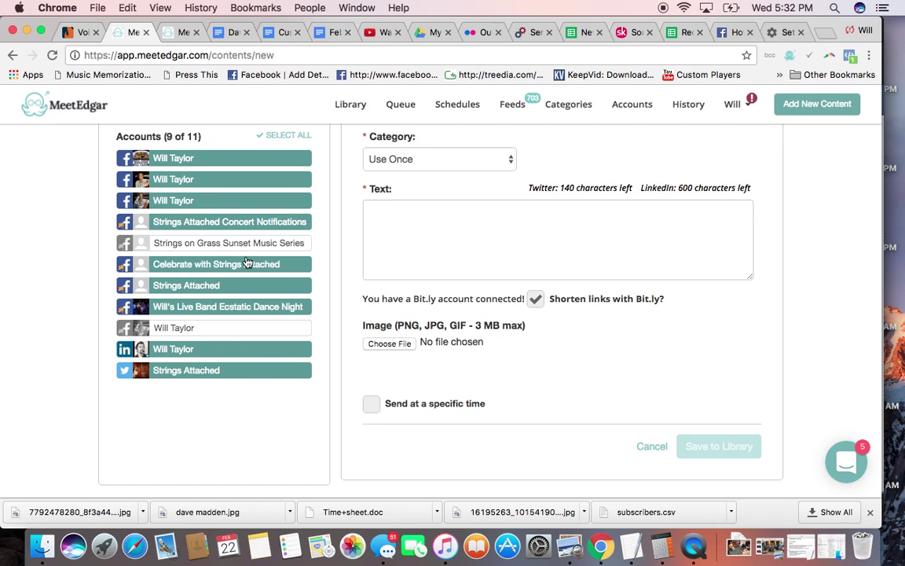
click(243, 265)
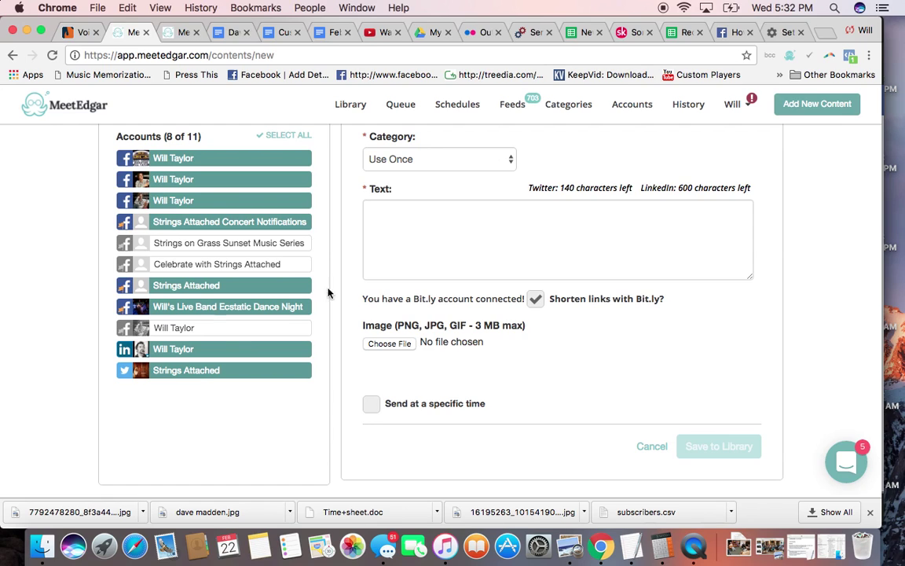
Paste the copied TEDxNapaValley post into the content text and deselect the Strings Attached Twitter account
click(436, 223)
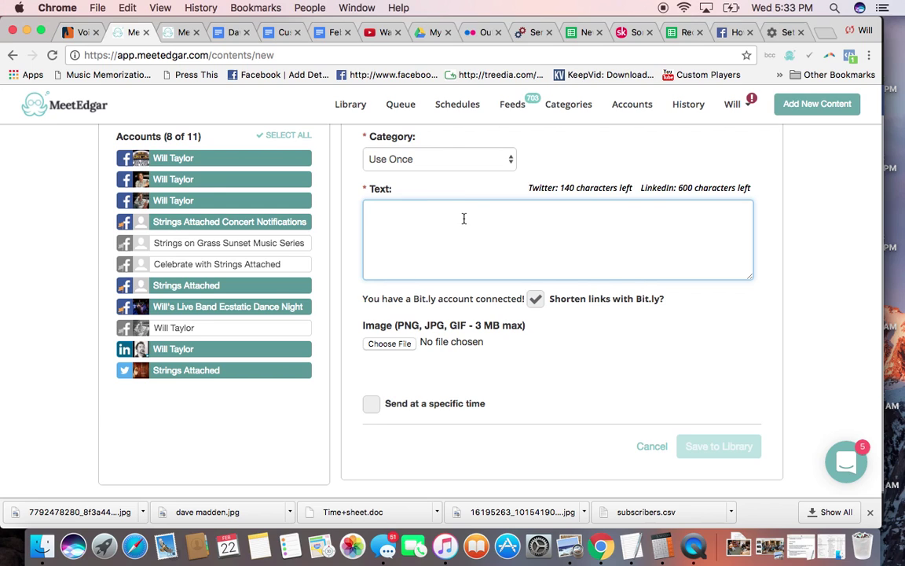
key(super+v)
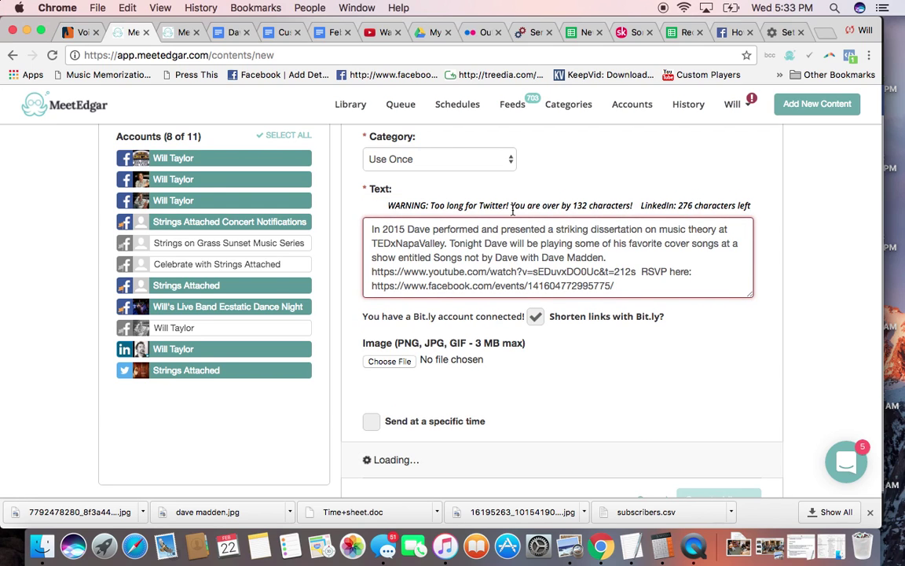
click(176, 375)
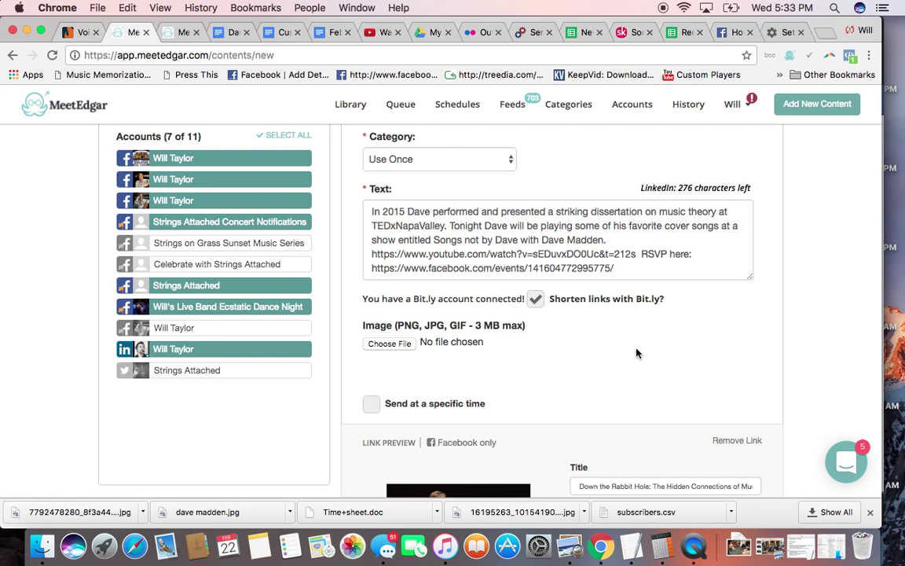
Check the post's Facebook link preview and turn off Bit.ly link shortening
scroll(597, 352, down, 1)
scroll(597, 352, down, 5)
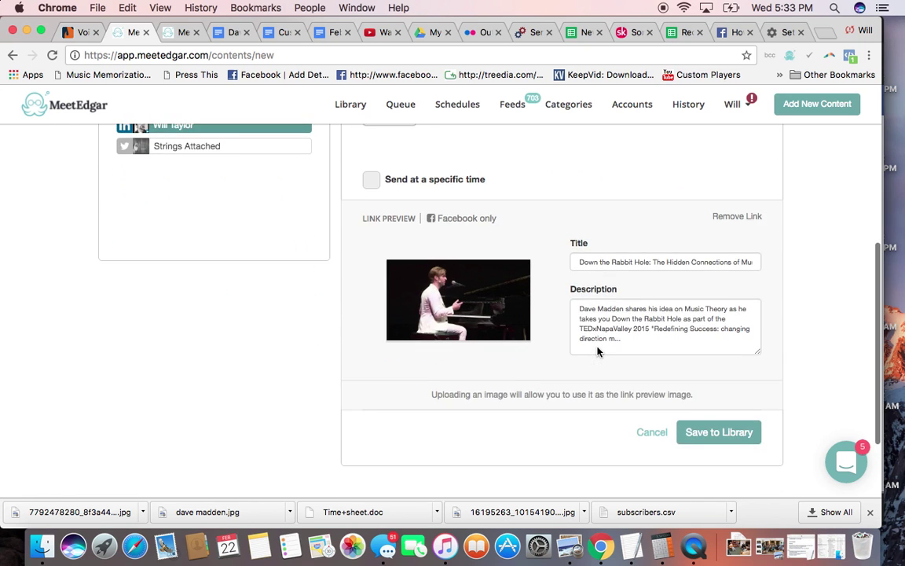
scroll(598, 350, up, 6)
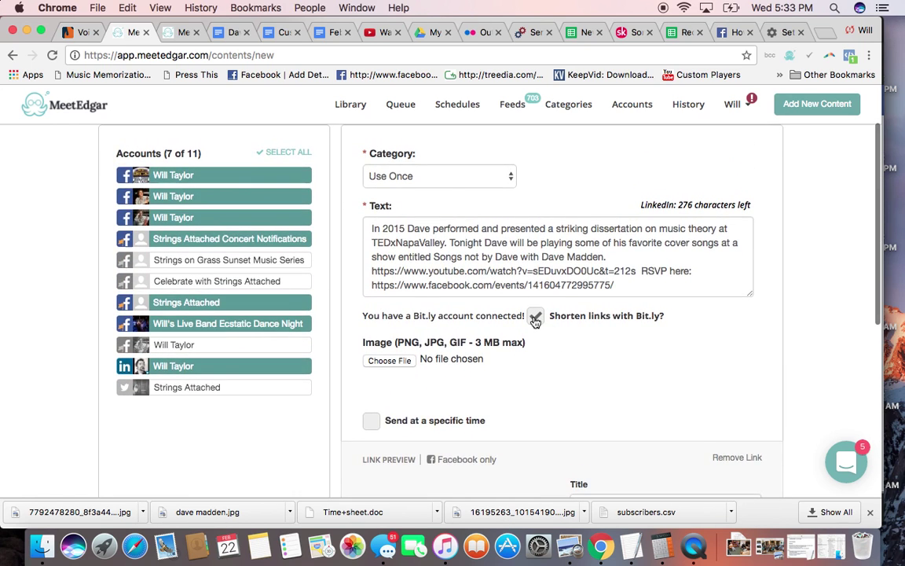
click(535, 317)
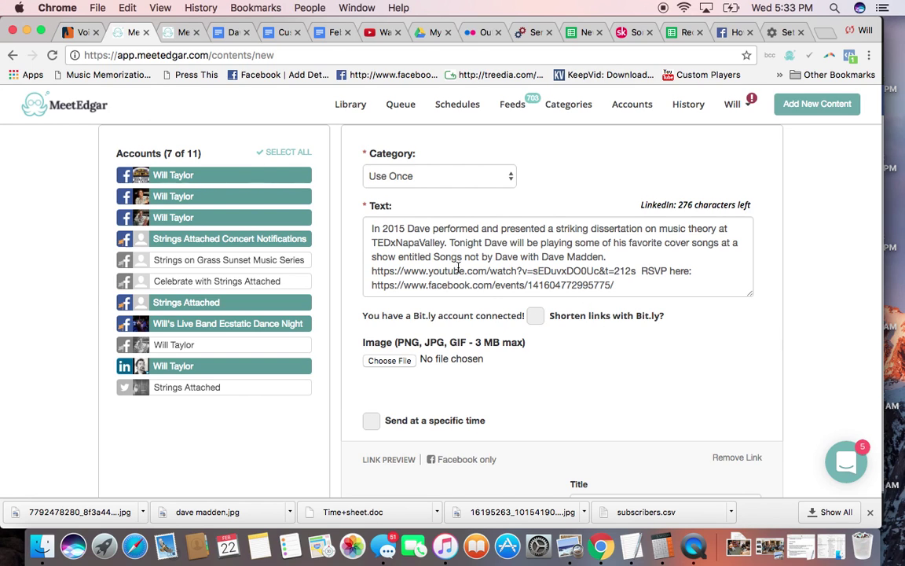
scroll(458, 268, down, 5)
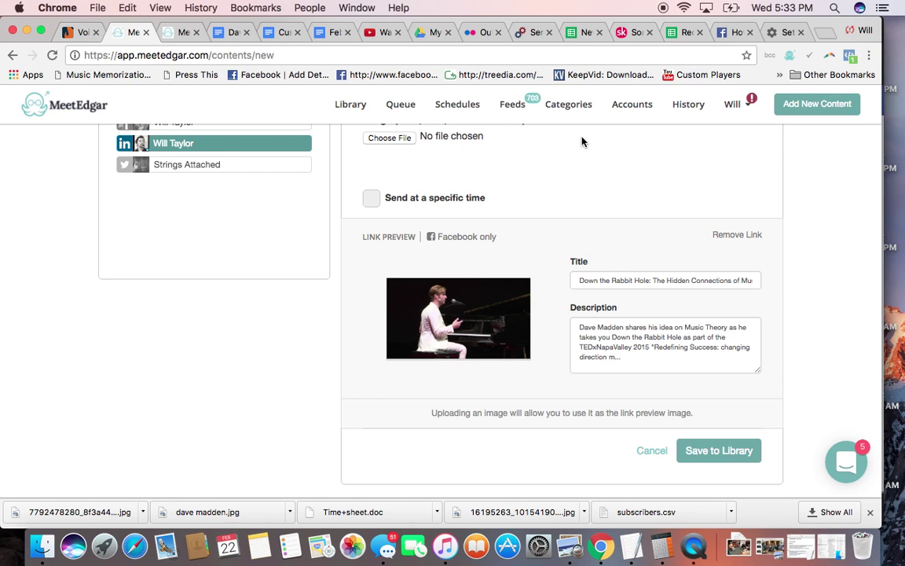
Load facebook.com in place of the Help Center article and examine how shared posts and links look in the news feed
click(729, 35)
drag(729, 35, 275, 37)
click(279, 61)
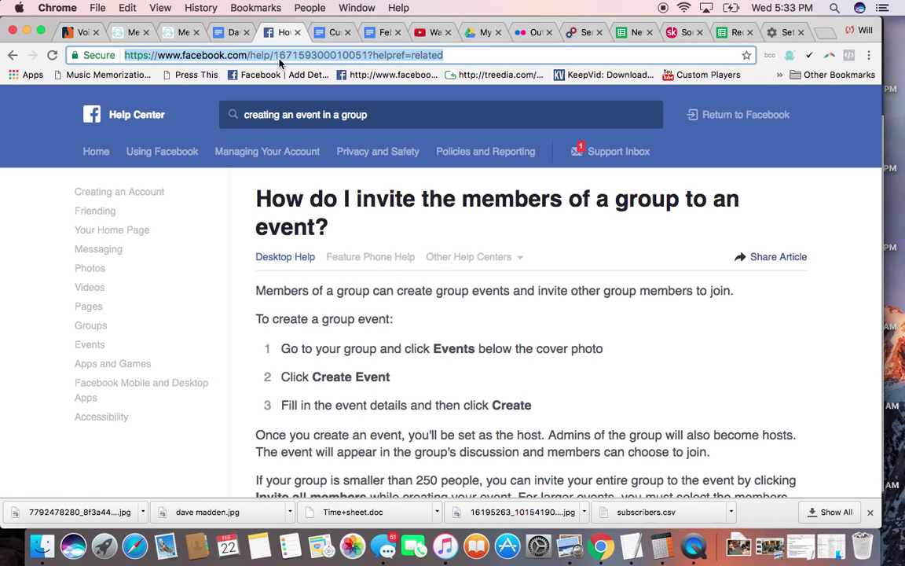
text(acebook.com)
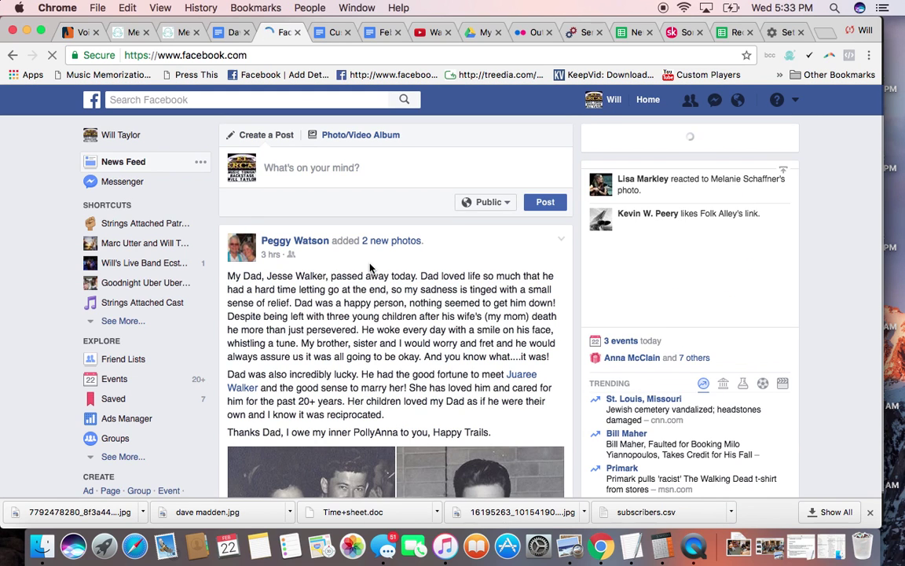
scroll(370, 269, down, 10)
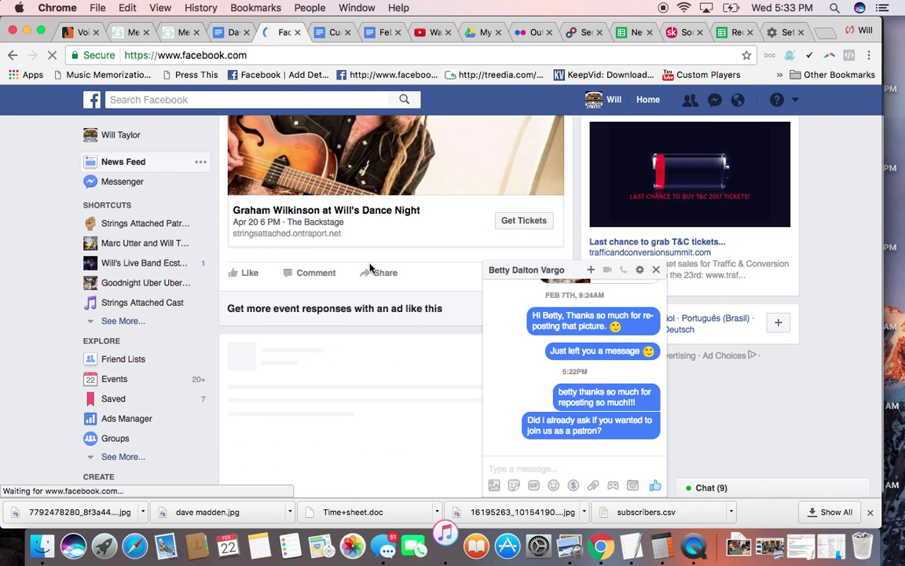
scroll(370, 251, up, 3)
scroll(370, 225, up, 3)
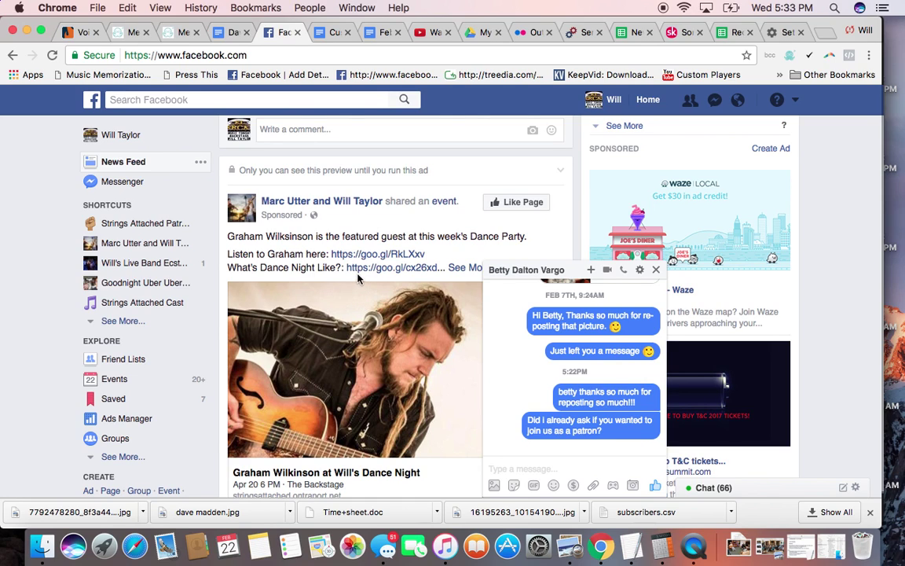
click(656, 269)
scroll(419, 360, down, 5)
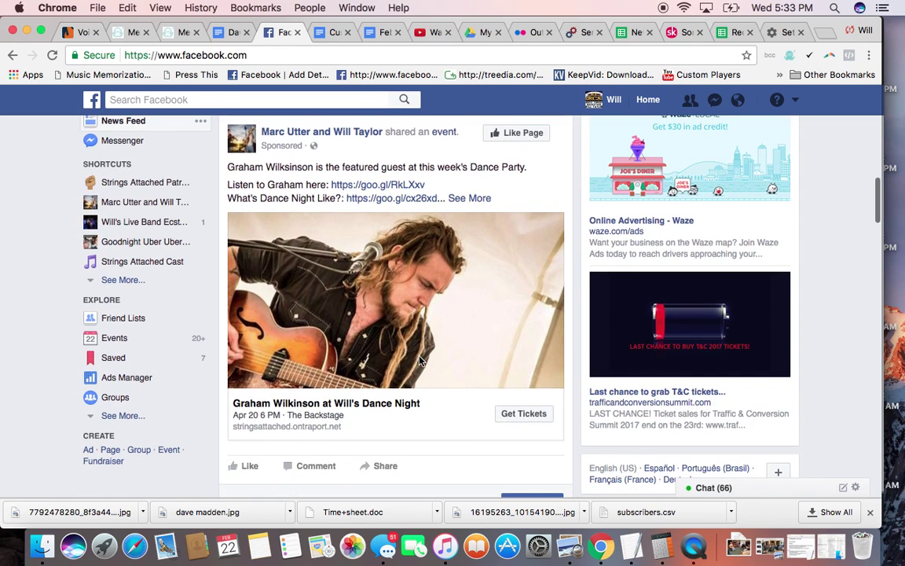
scroll(419, 359, down, 10)
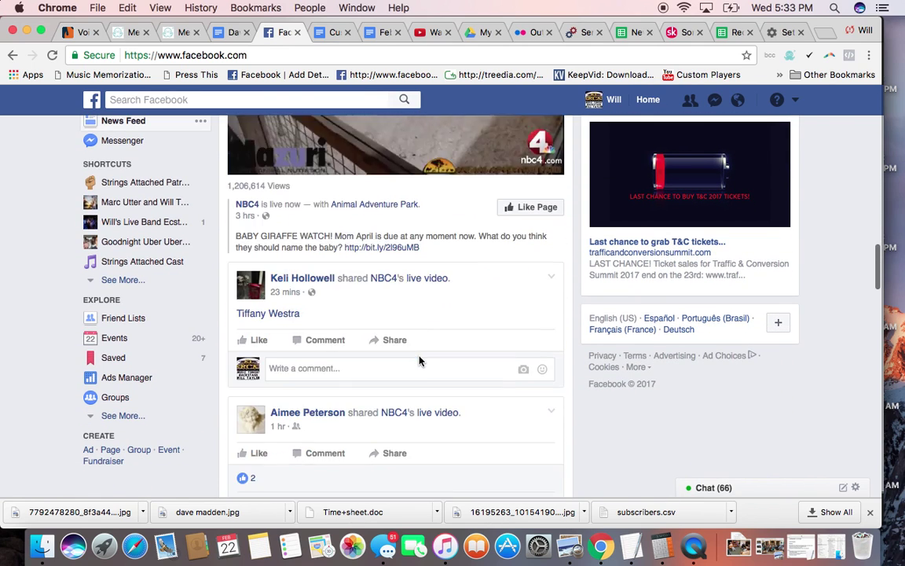
Review the link preview's title and description in the MeetEdgar draft, and replace "Tonight" with "Tomorrow" in the post text
click(132, 33)
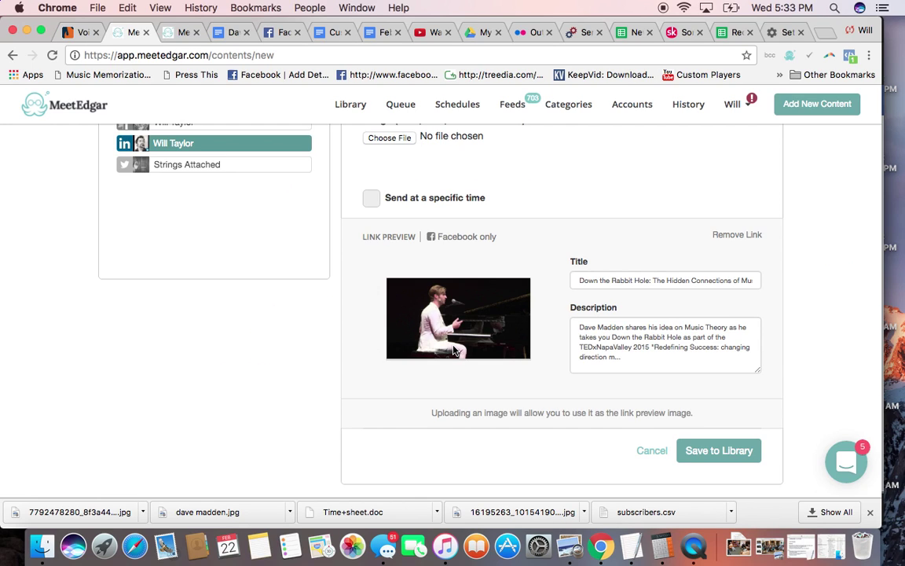
click(603, 282)
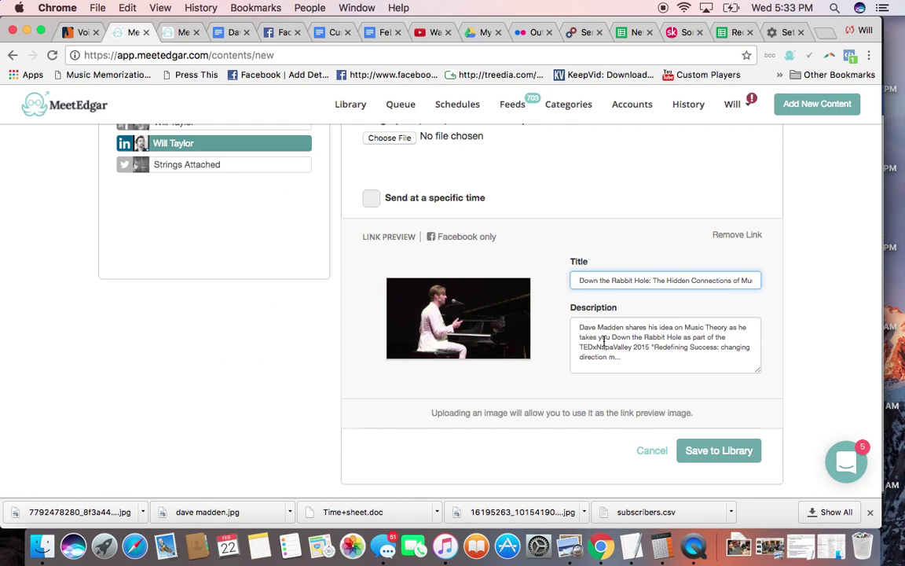
click(597, 346)
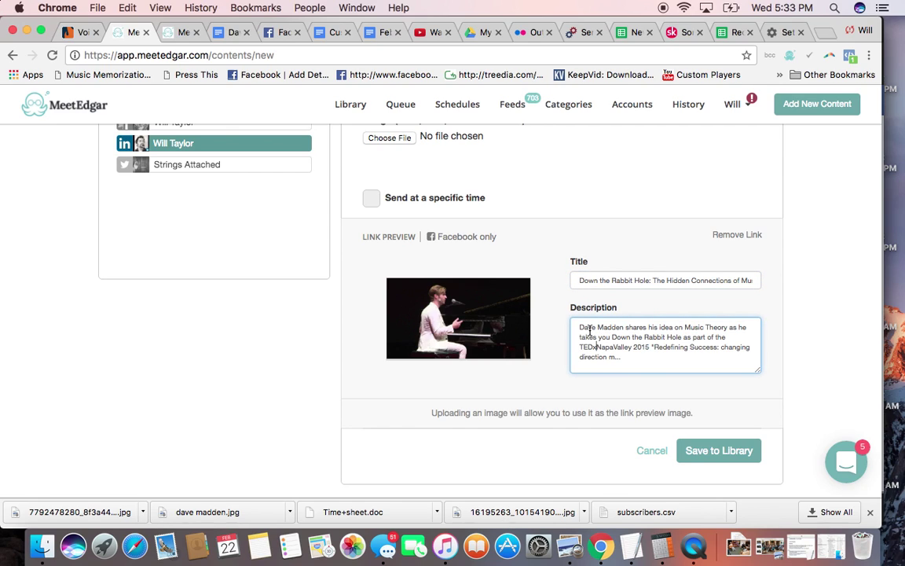
drag(580, 326, 699, 353)
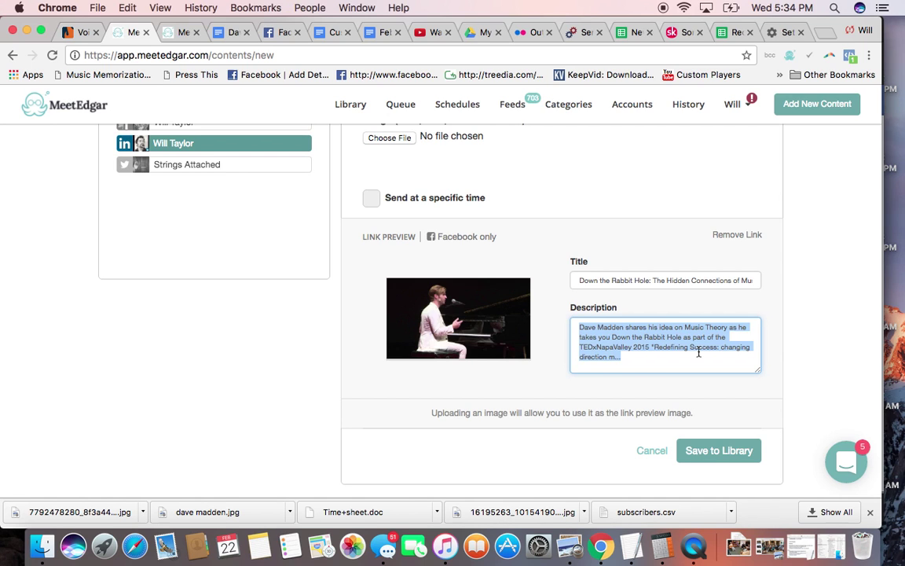
scroll(698, 353, up, 5)
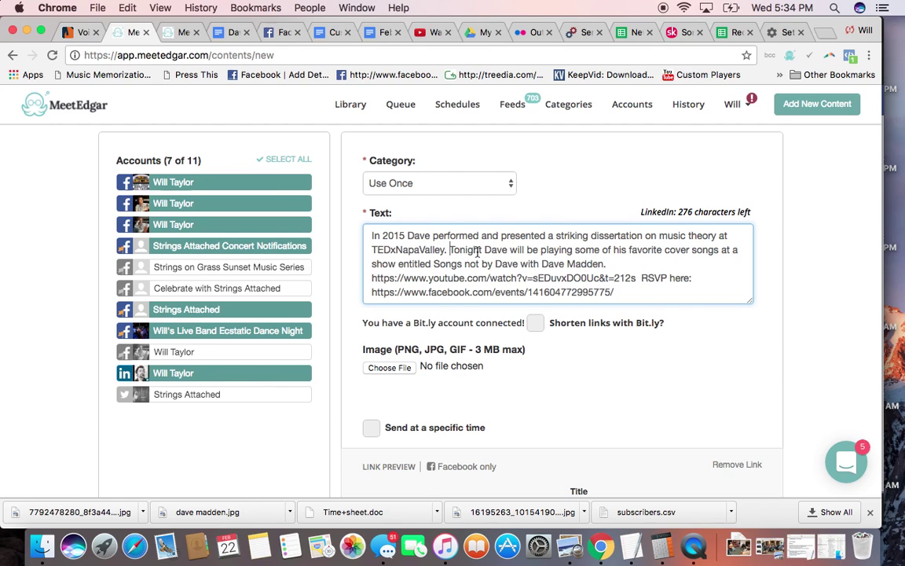
double_click(463, 253)
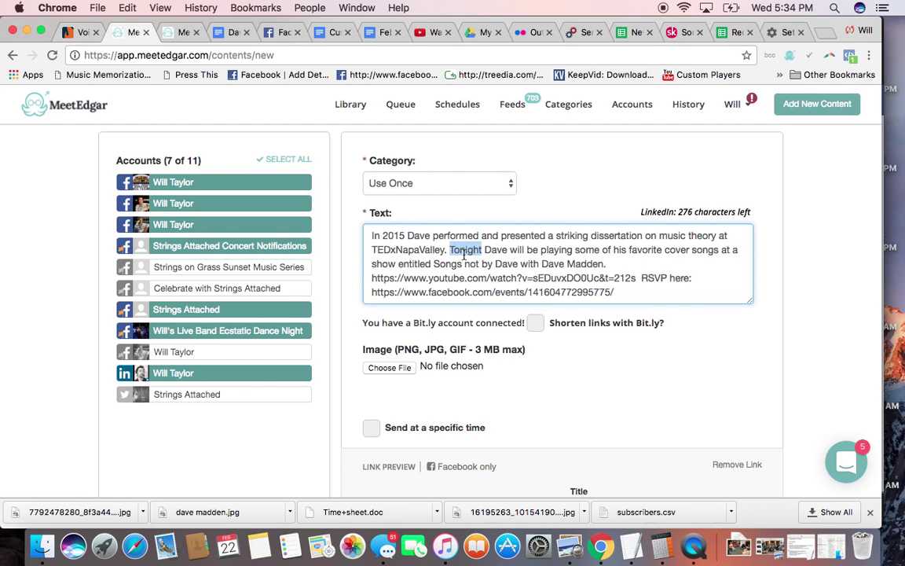
text(Tomorrow)
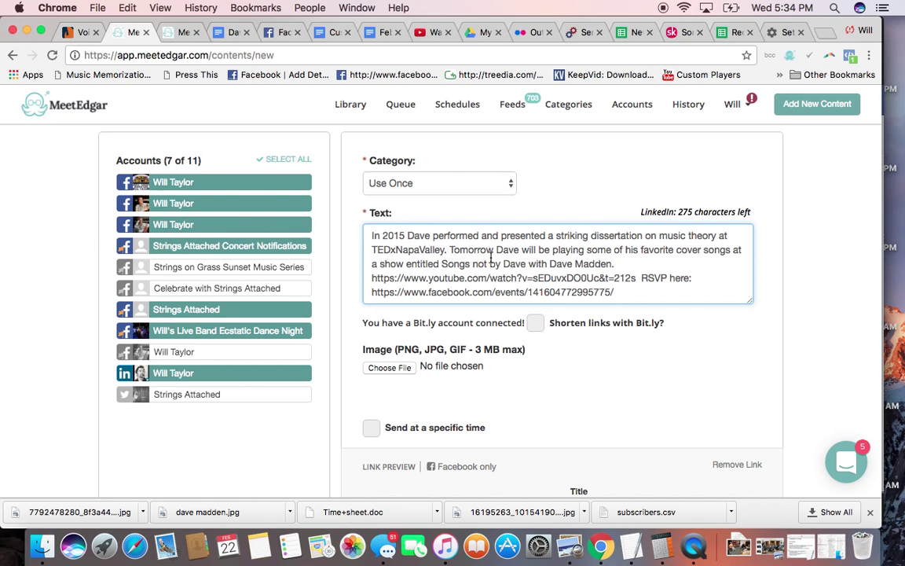
Check the account schedule's evening timeslots and set the post to send at 7:00 PM on 02/22/2017
scroll(716, 322, down, 4)
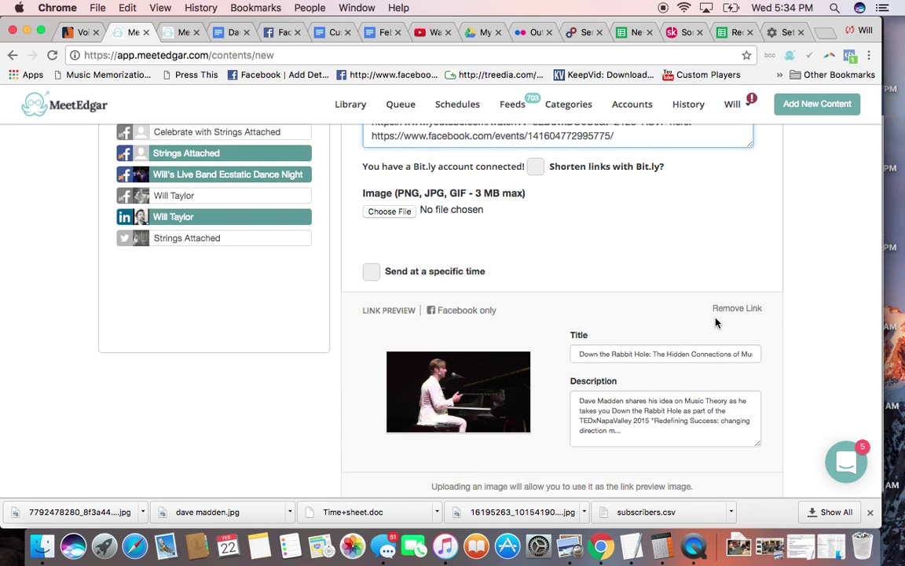
scroll(715, 319, up, 2)
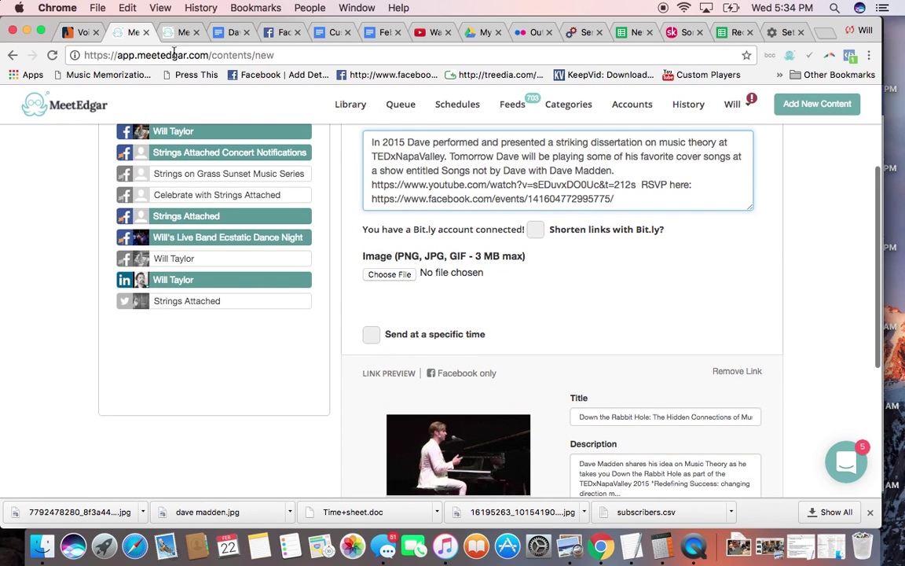
click(179, 33)
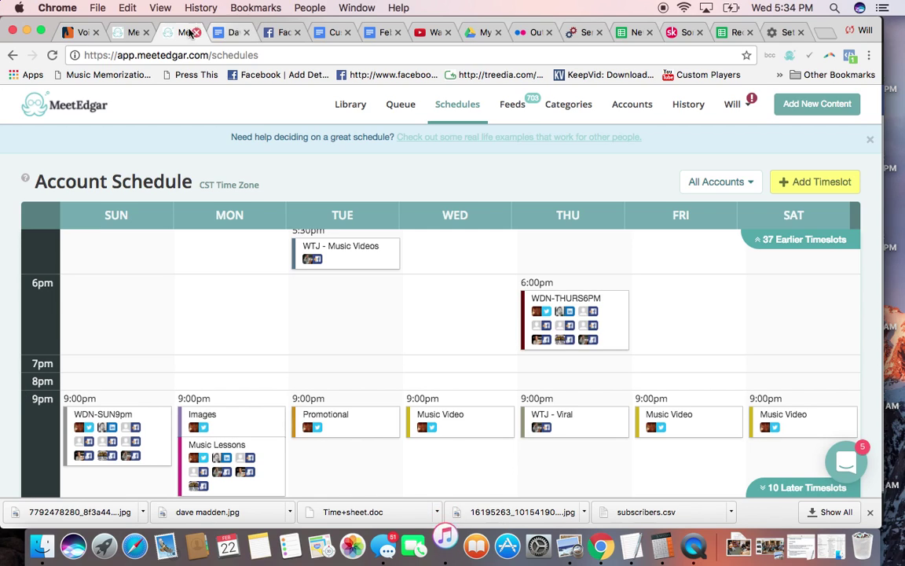
click(135, 35)
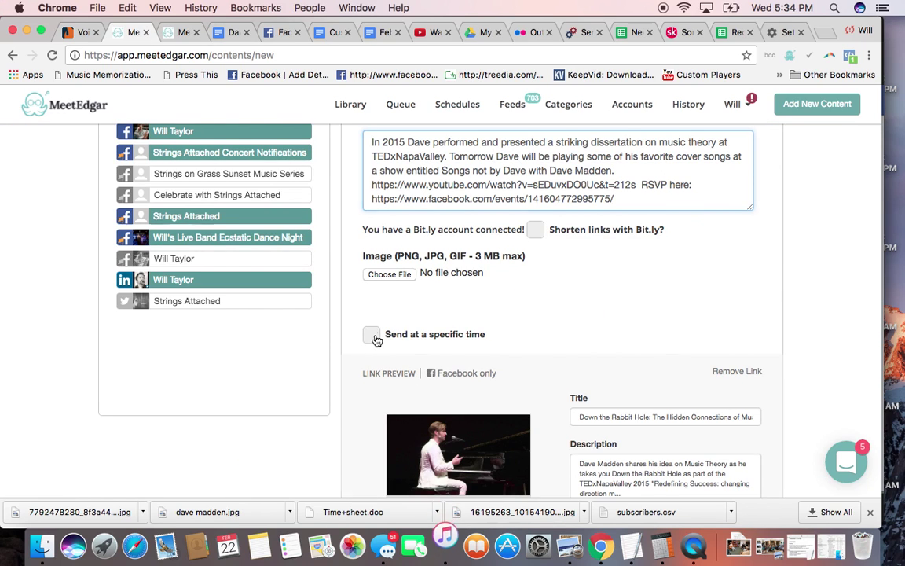
click(376, 338)
scroll(375, 340, down, 2)
click(426, 318)
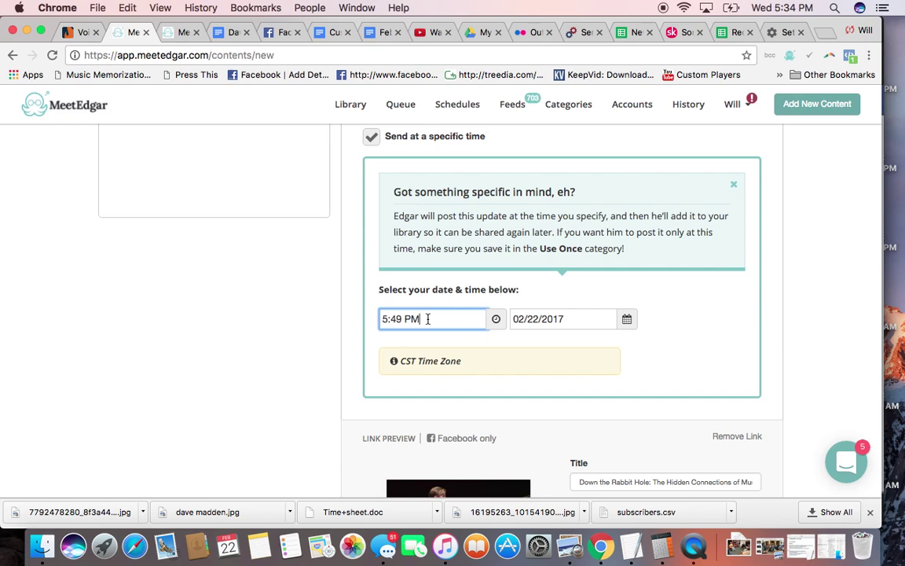
triple_click(428, 318)
text(7pm)
scroll(449, 194, up, 2)
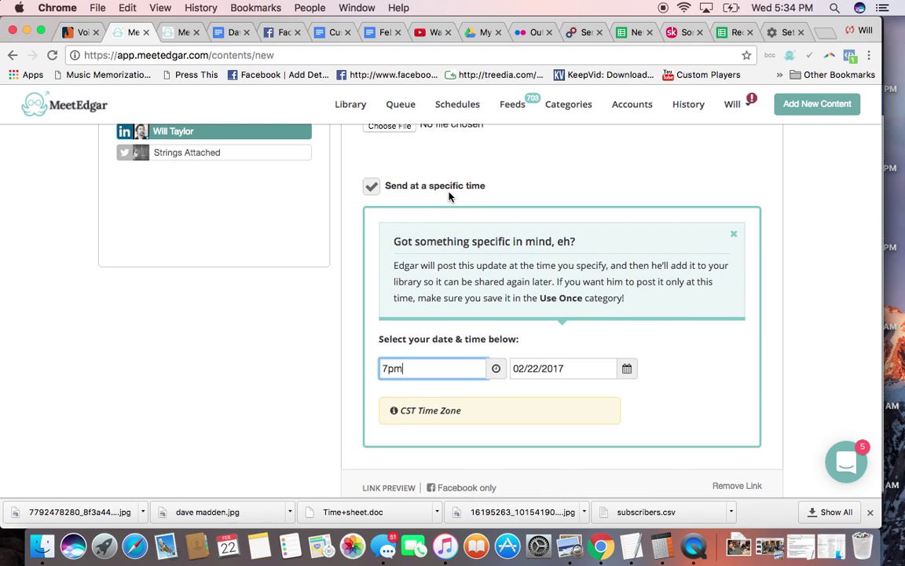
click(567, 369)
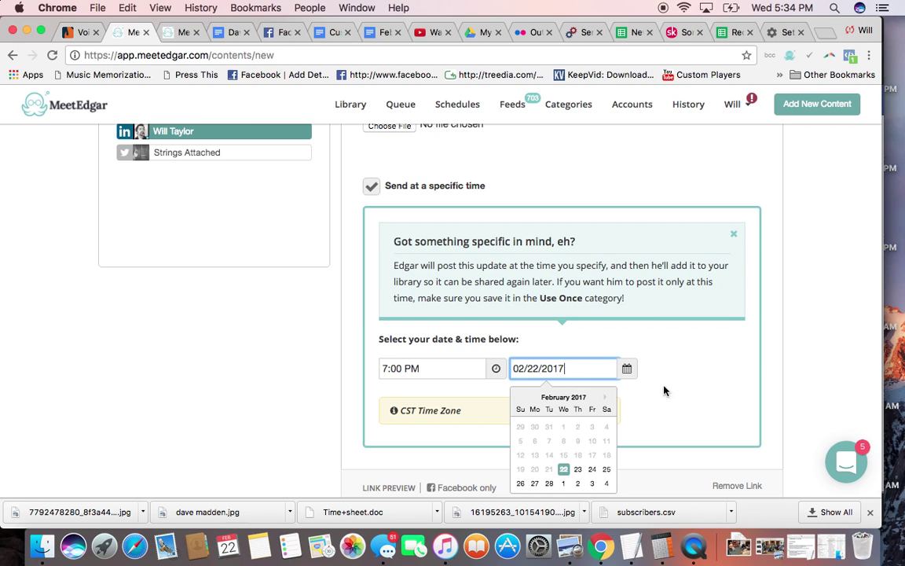
click(695, 365)
Review the post's accounts, text, send time and link preview, and save it to the library
scroll(695, 366, down, 1)
scroll(695, 367, down, 5)
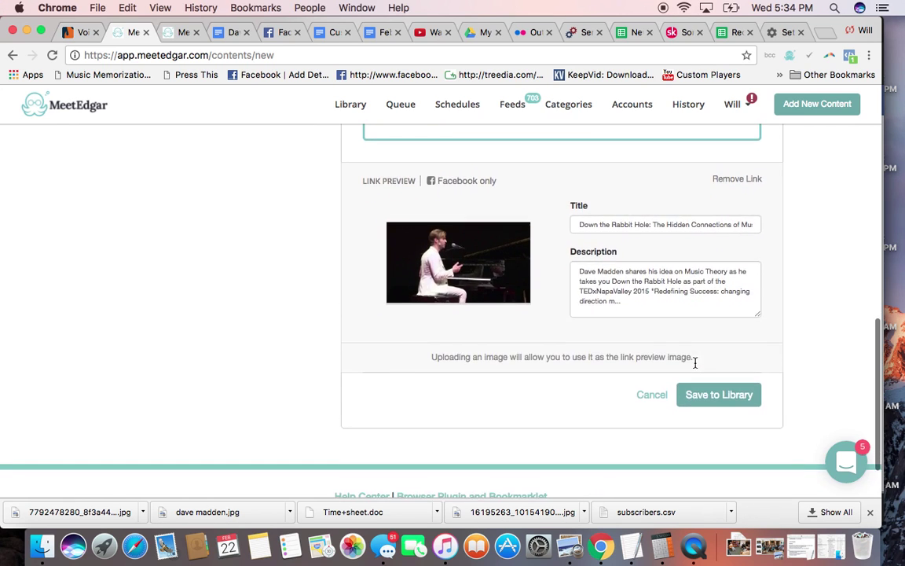
scroll(694, 367, up, 4)
scroll(695, 367, down, 2)
scroll(695, 362, up, 6)
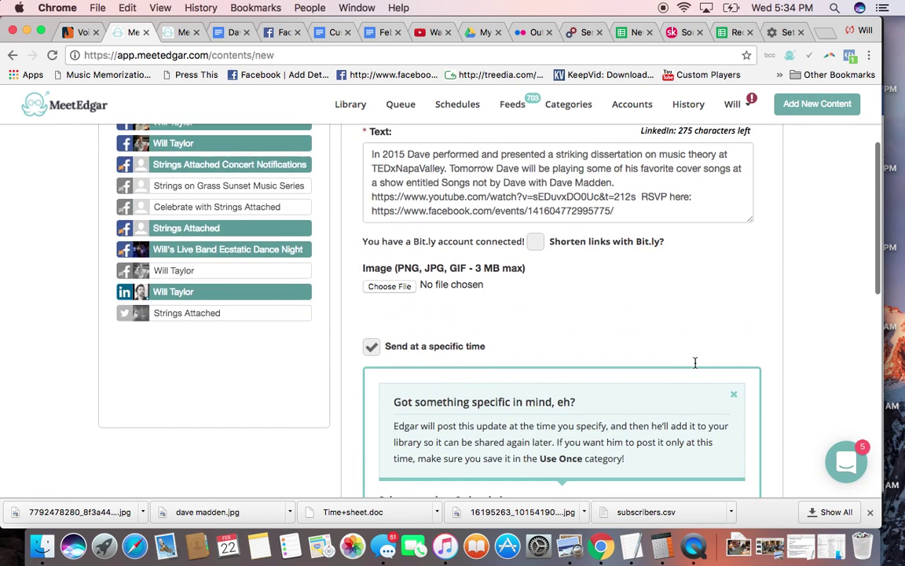
scroll(695, 362, up, 2)
scroll(694, 362, down, 2)
scroll(694, 363, up, 2)
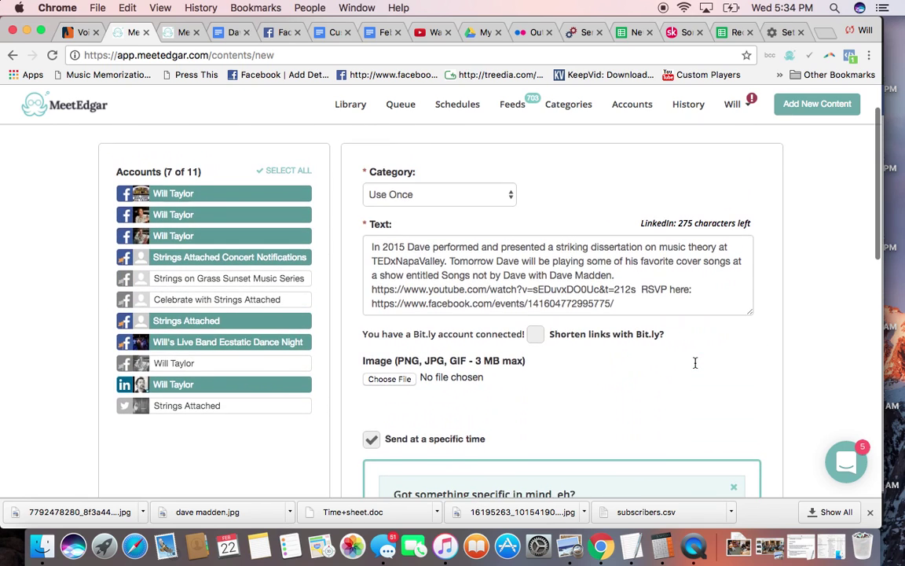
scroll(695, 362, down, 3)
scroll(694, 363, up, 1)
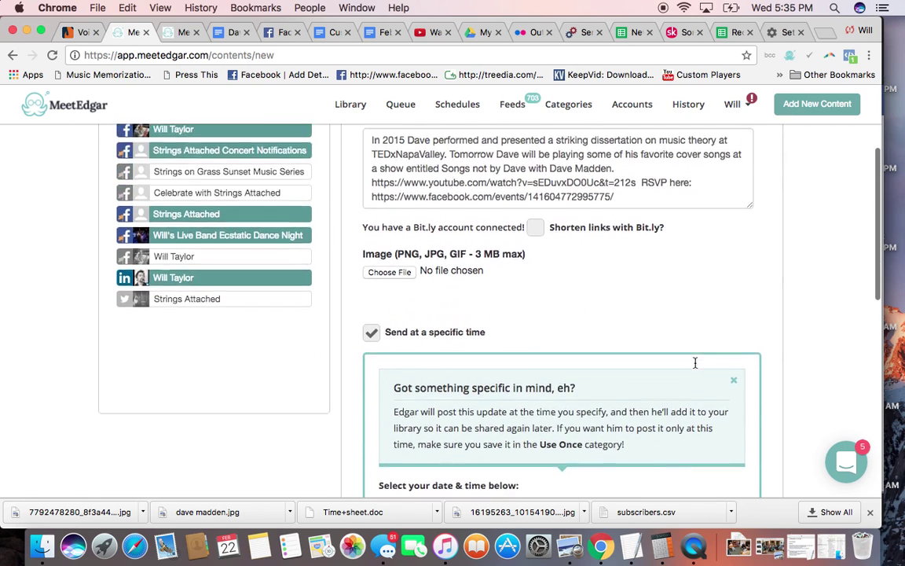
scroll(694, 362, down, 7)
scroll(695, 362, down, 1)
click(697, 385)
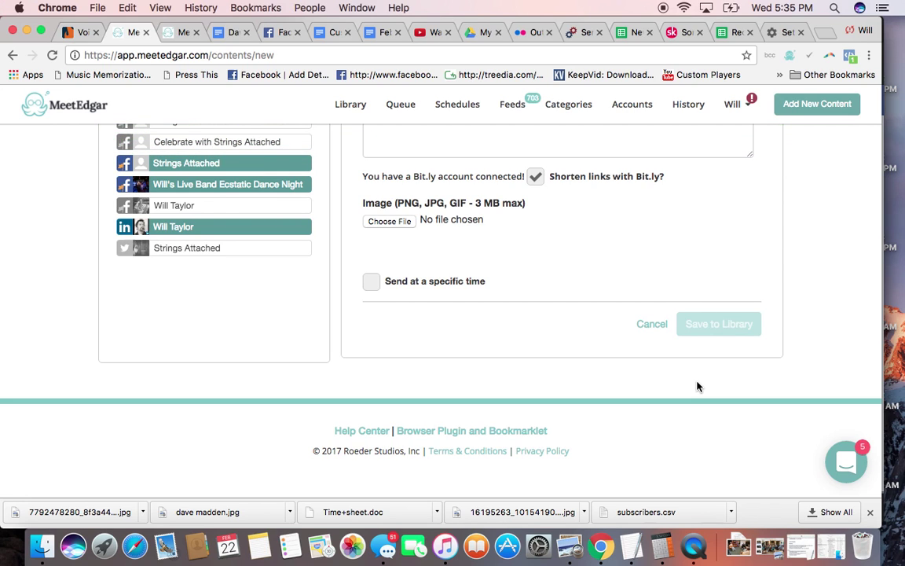
In the dance night posts Google Doc, copy the paragraph about the first electric violin, including its reverb.com article link
scroll(540, 333, up, 5)
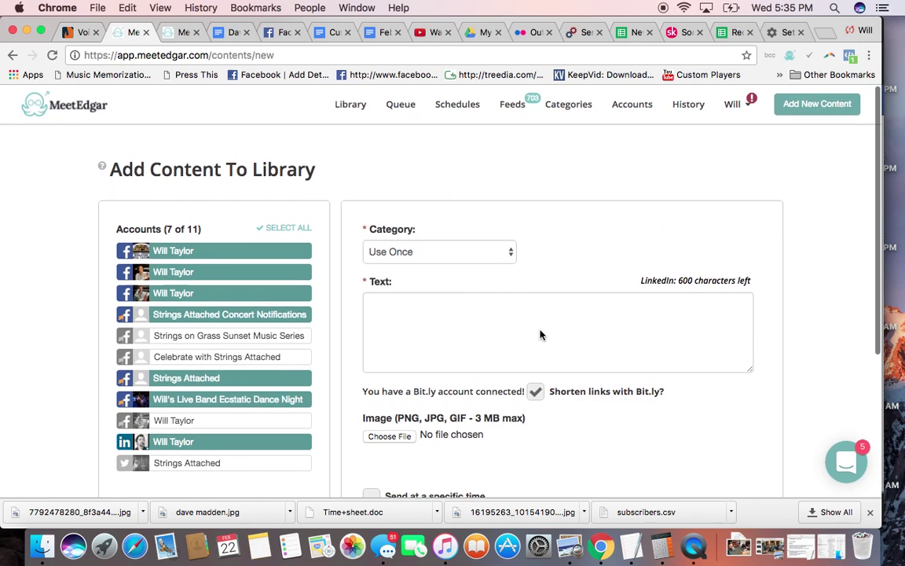
click(231, 32)
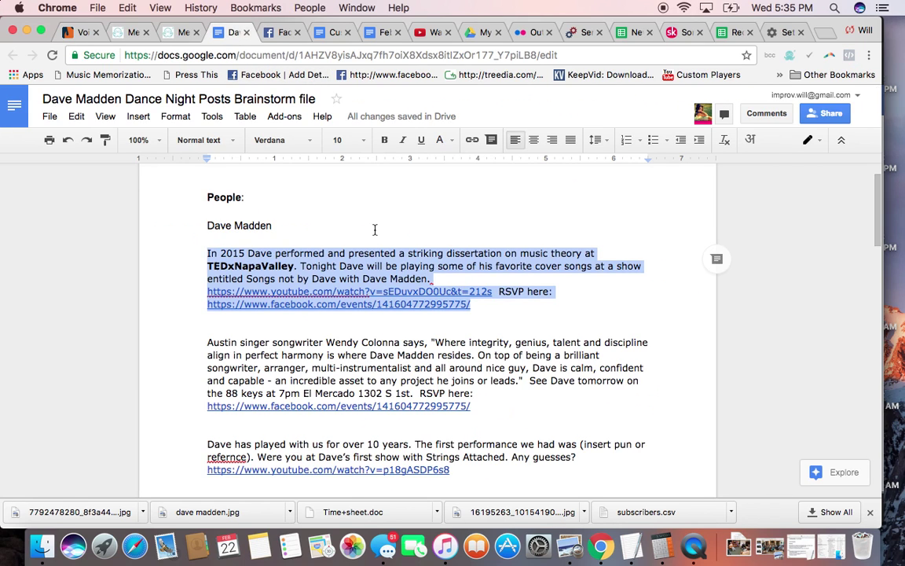
scroll(375, 229, down, 2)
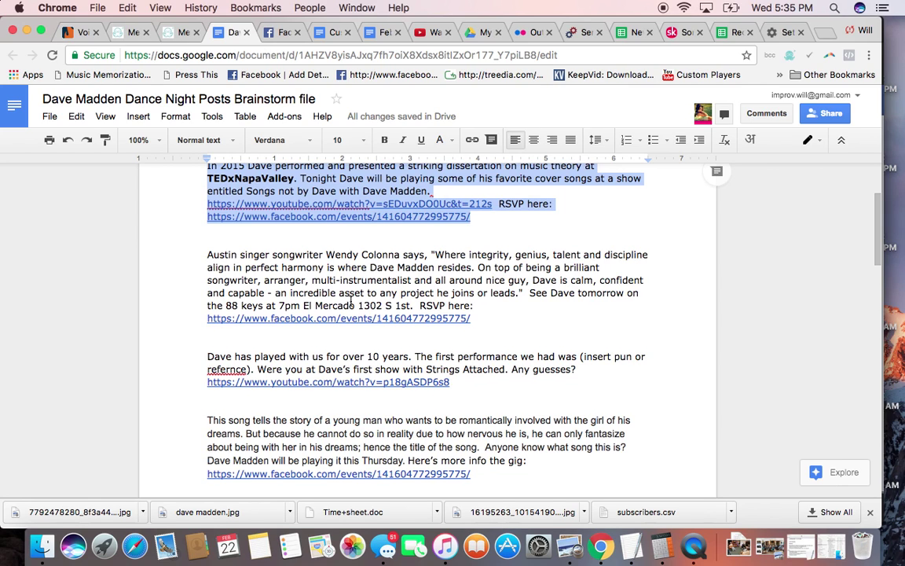
scroll(357, 306, down, 2)
scroll(397, 338, up, 3)
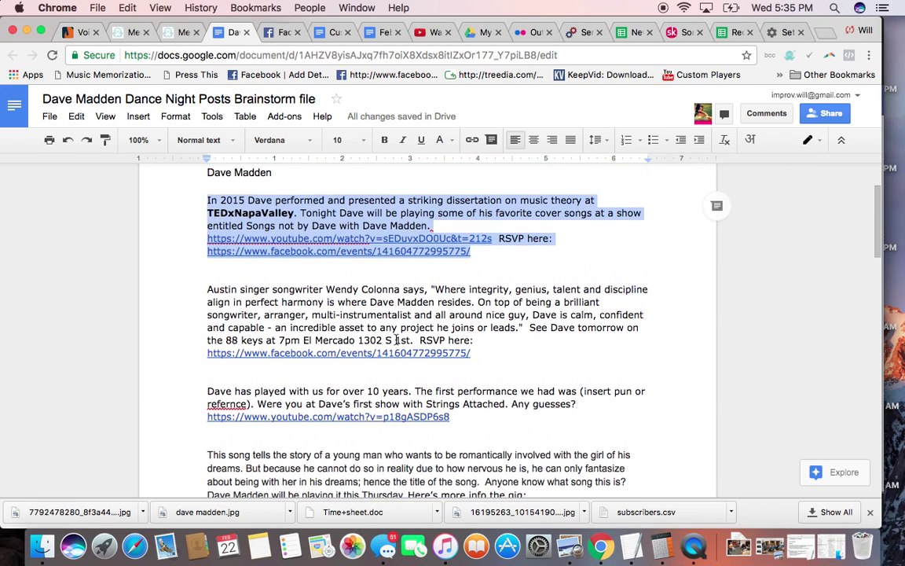
scroll(396, 338, down, 5)
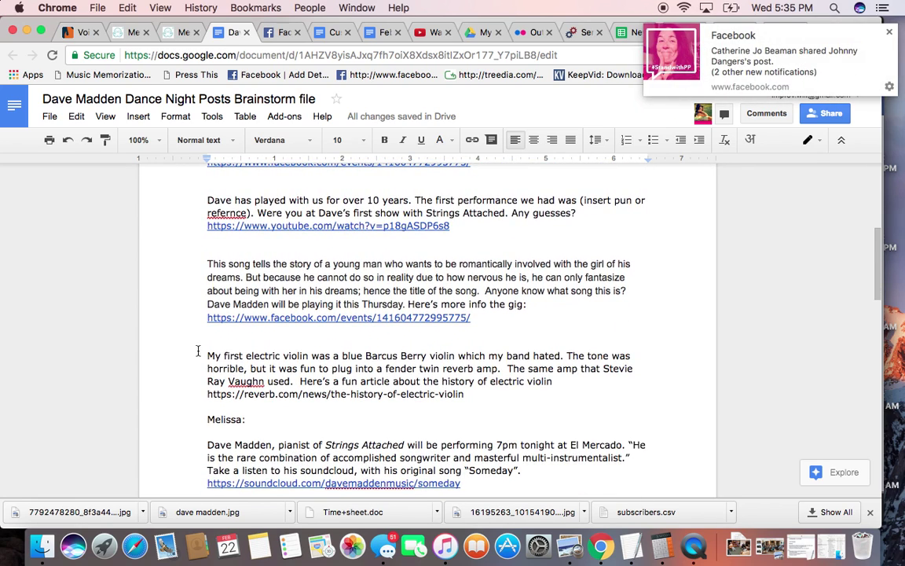
drag(207, 355, 186, 349)
key(super+c)
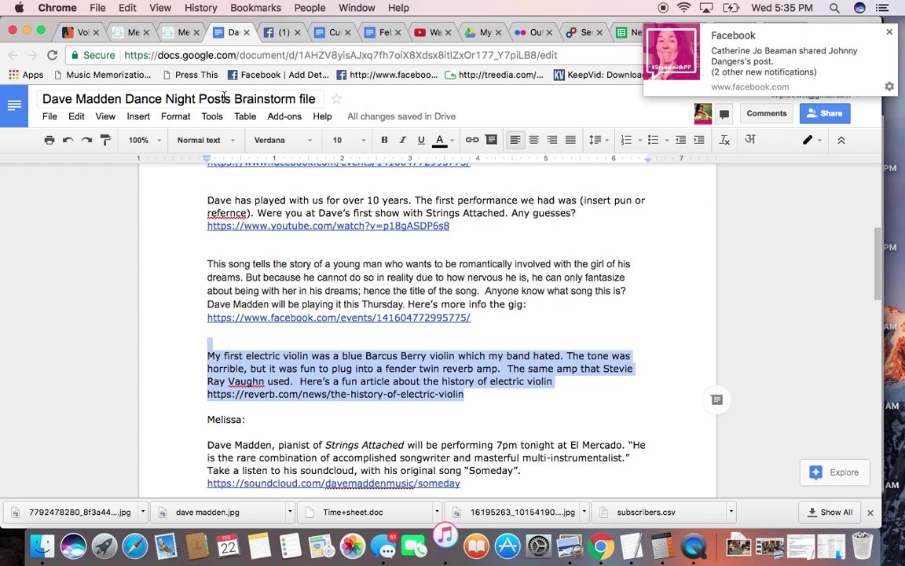
Check the Wednesday evening timeslots in the MeetEdgar account schedule
click(134, 32)
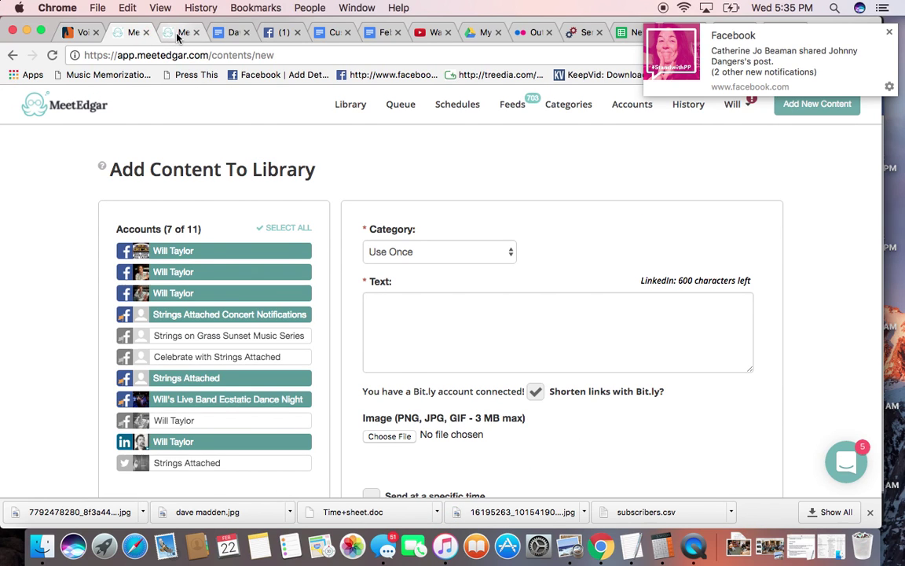
click(177, 33)
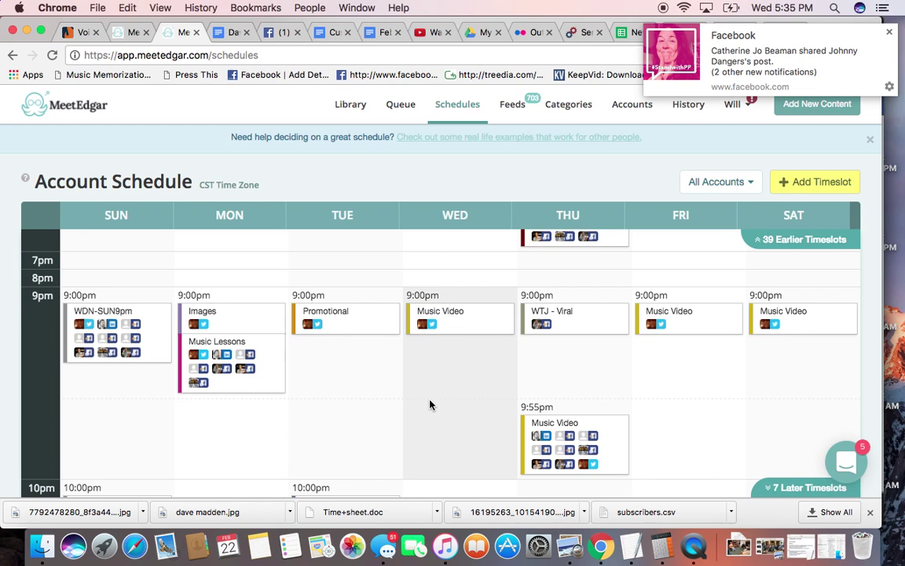
scroll(429, 404, down, 1)
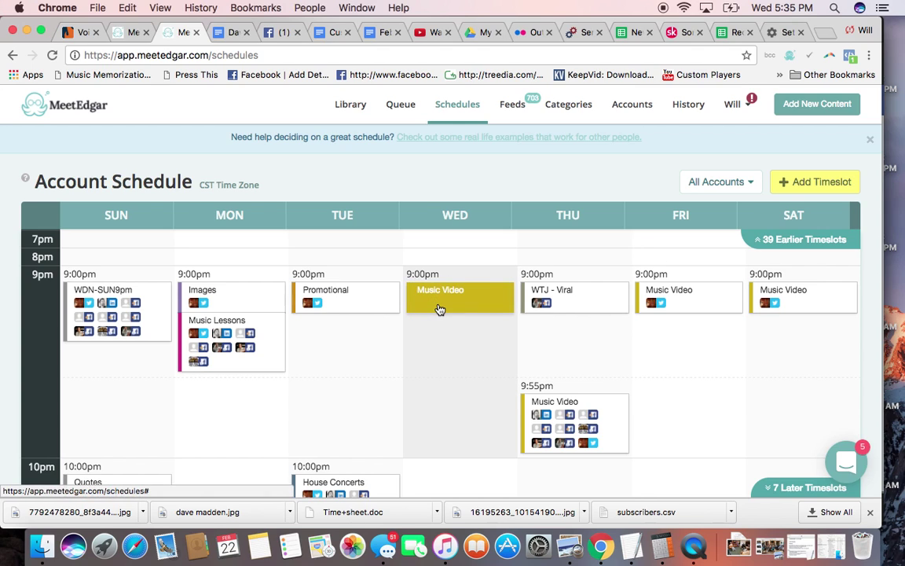
Paste the electric violin post into the new MeetEdgar content's text and remove the blank line at its start
click(124, 35)
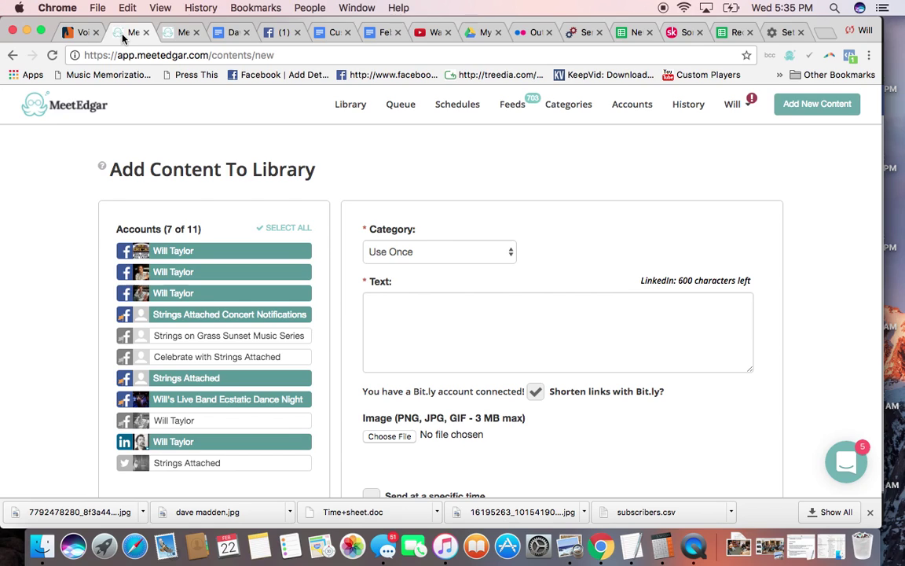
click(457, 344)
key(super+v)
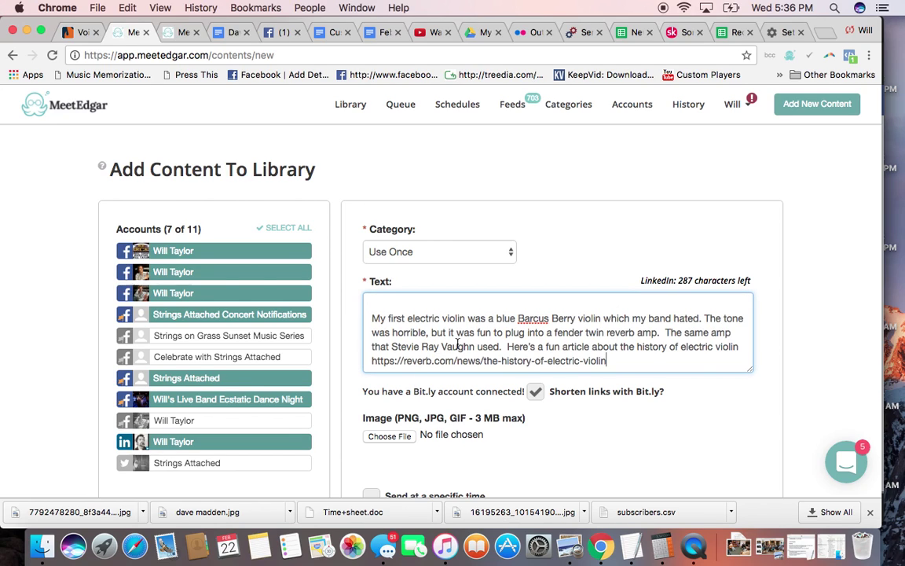
click(373, 325)
key(BackSpace)
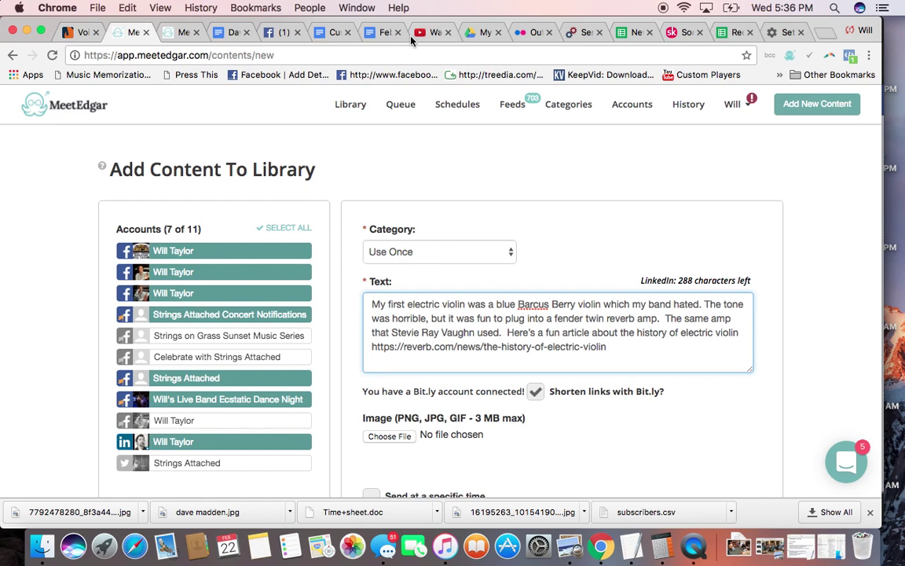
Search Google Images for "barcus berry violin" and look through the results for a blue violin
click(278, 35)
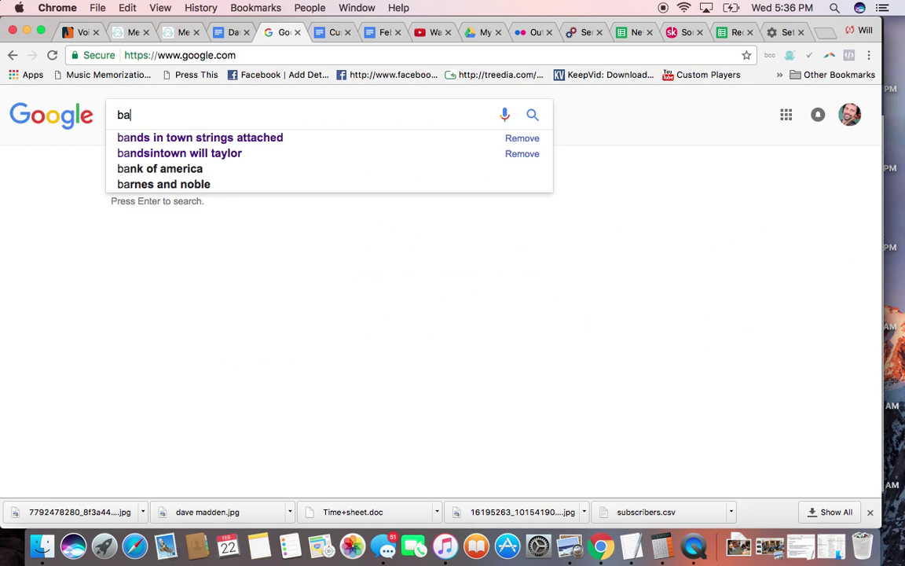
key(Down)
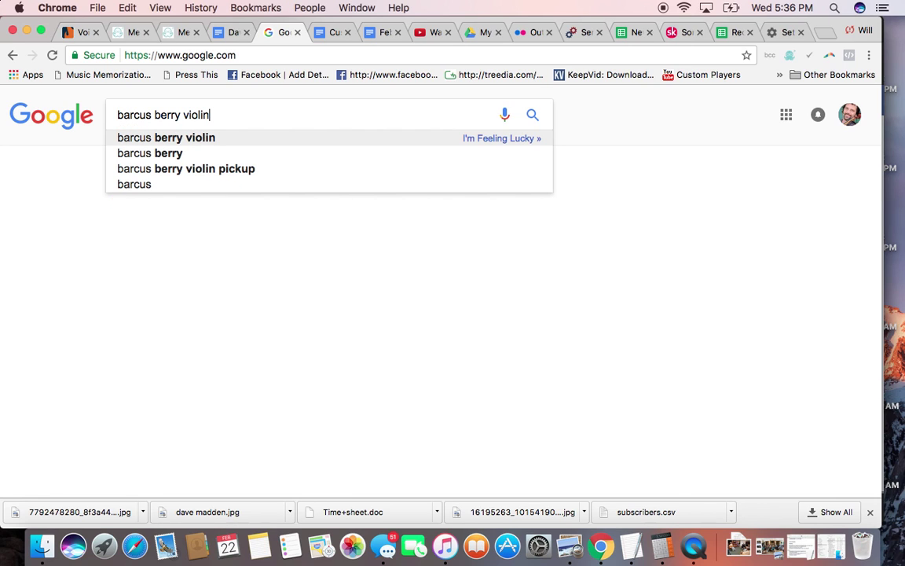
key(Return)
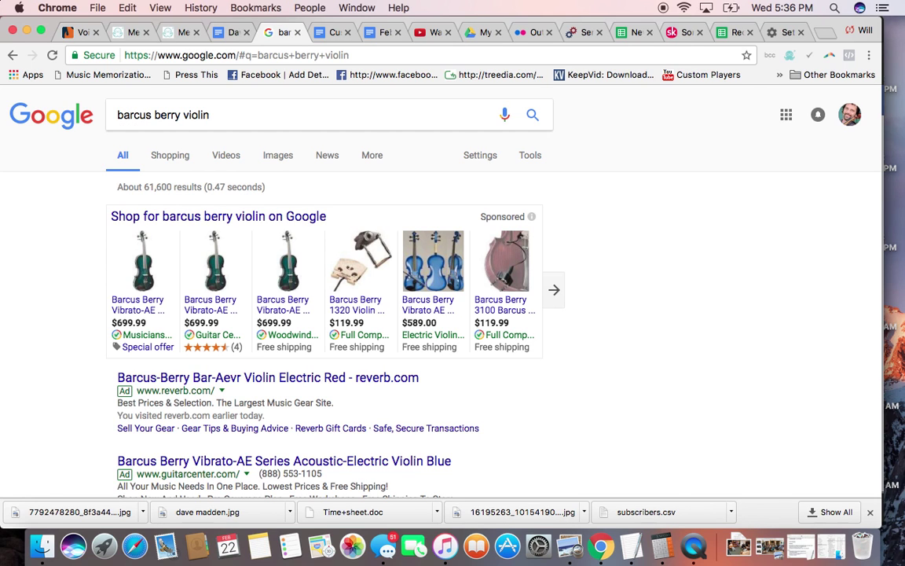
click(282, 157)
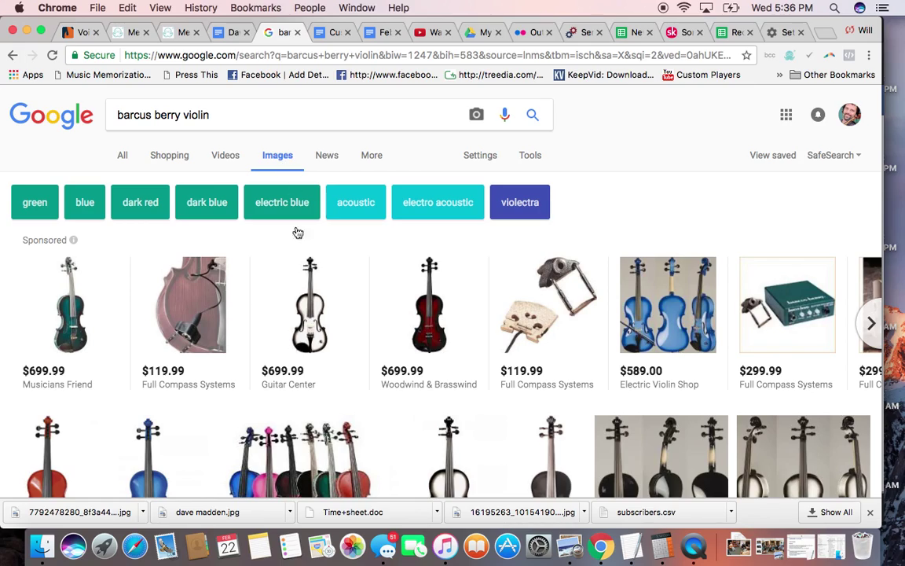
scroll(293, 247, down, 5)
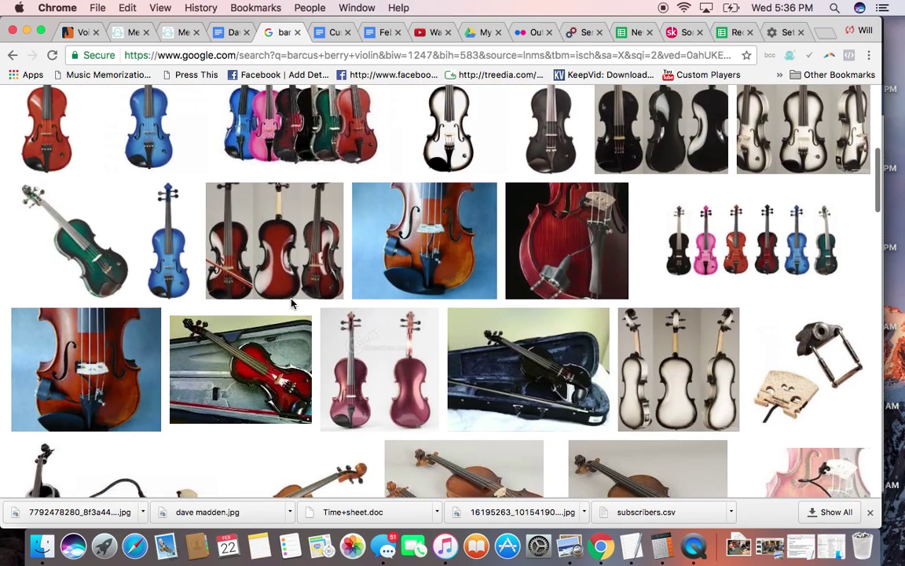
scroll(291, 304, down, 10)
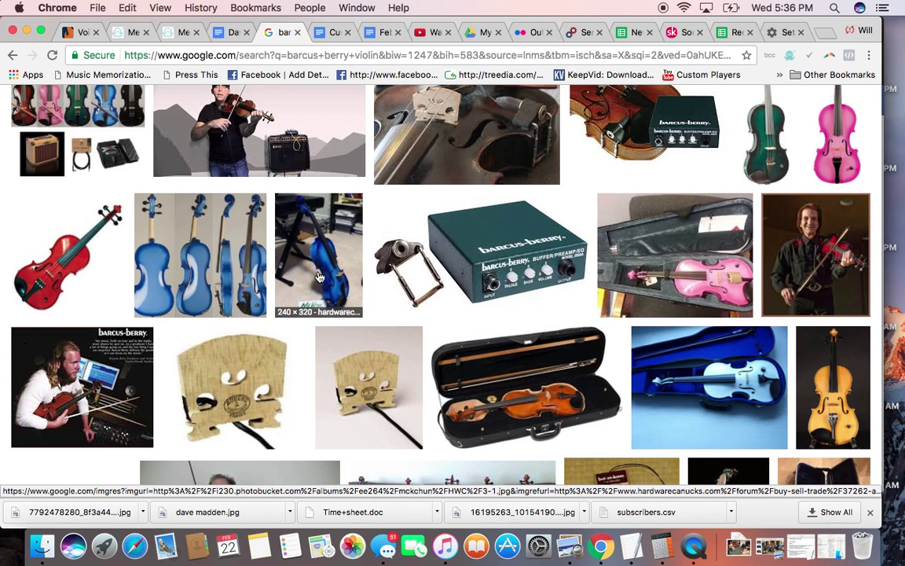
scroll(319, 276, down, 15)
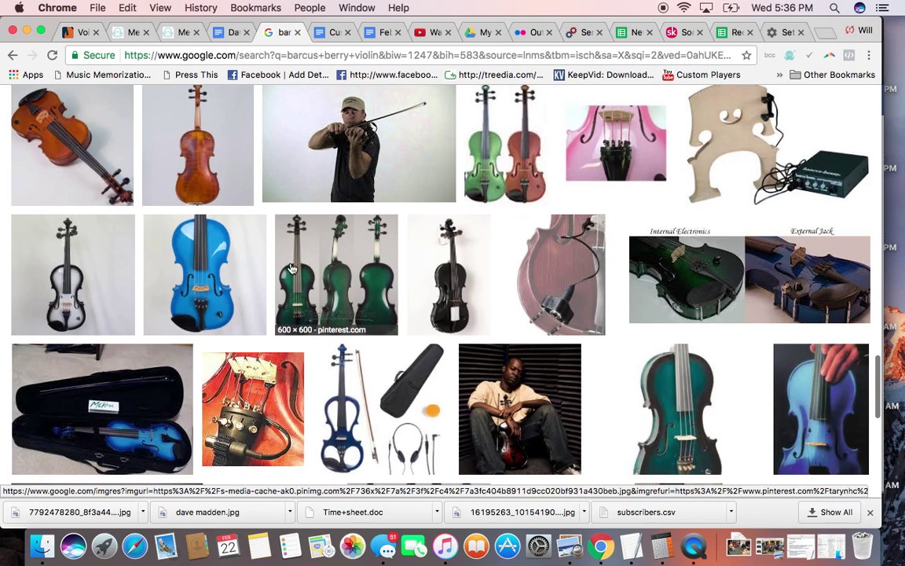
Save the picture of the used blue Barcus Berry violin to Downloads as a JPEG named "violin blue"
click(206, 275)
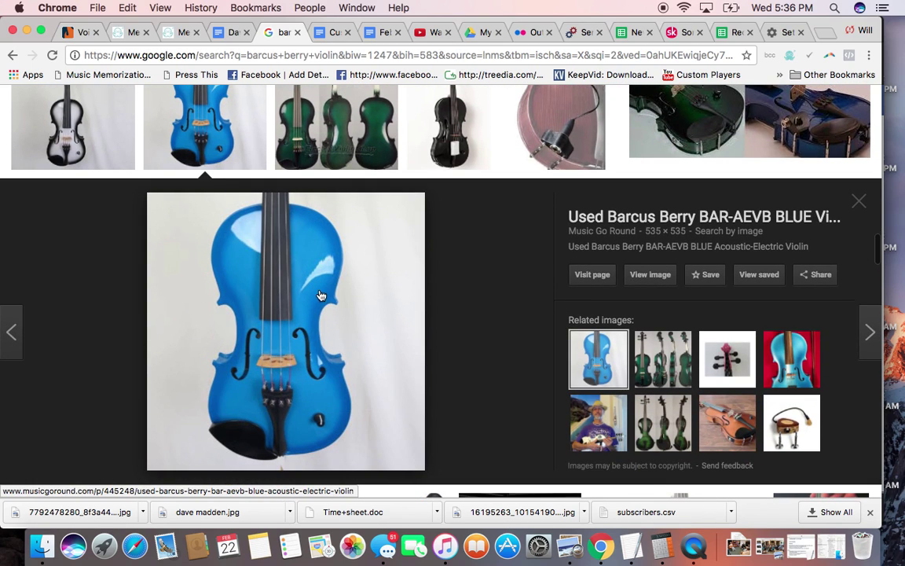
right_click(291, 297)
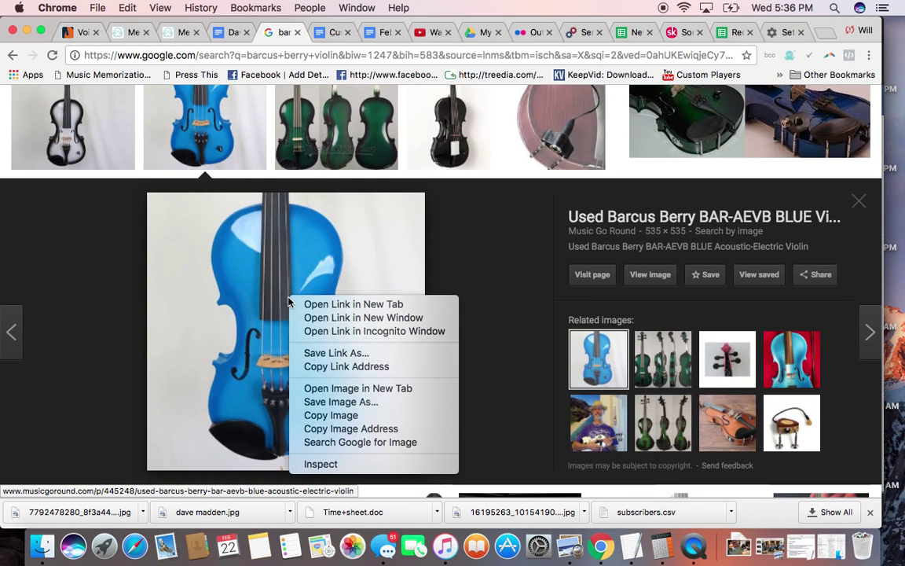
click(331, 403)
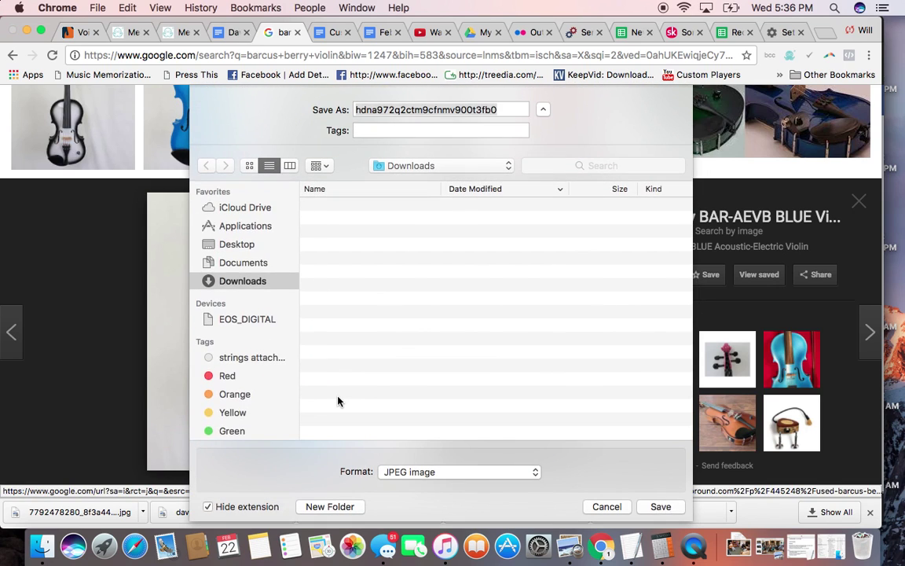
text(viol)
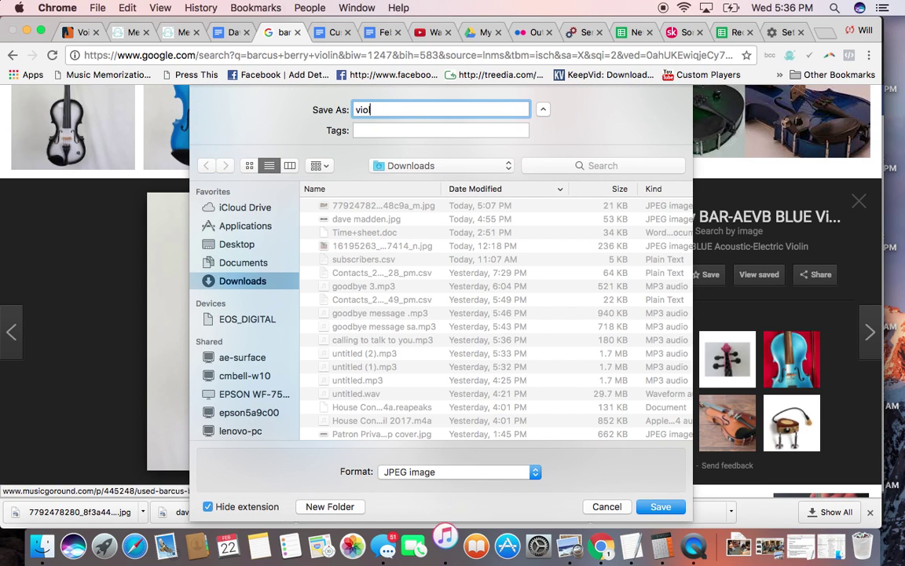
text(in blue)
key(Return)
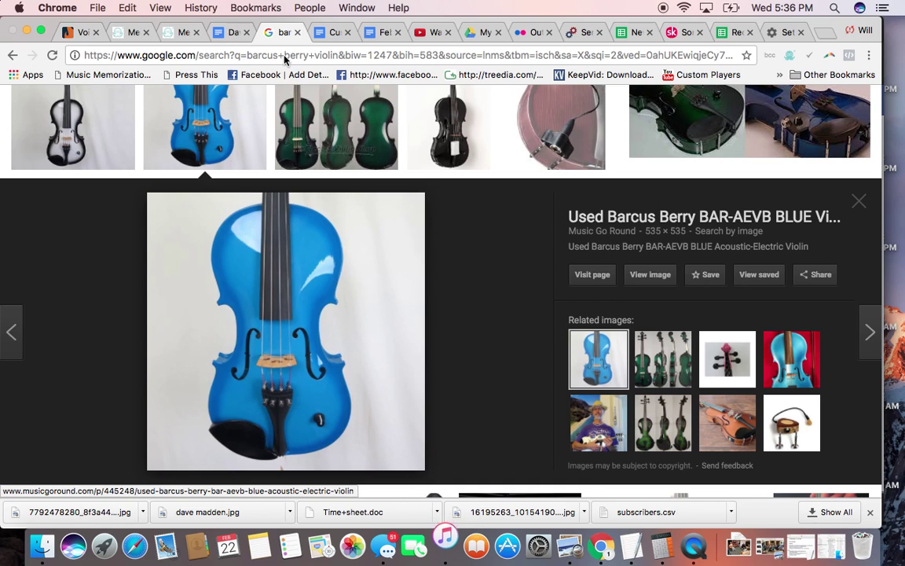
Append "Every Thursday I plug my violin into and effects pedal board" after the article link in the MeetEdgar post text
click(183, 32)
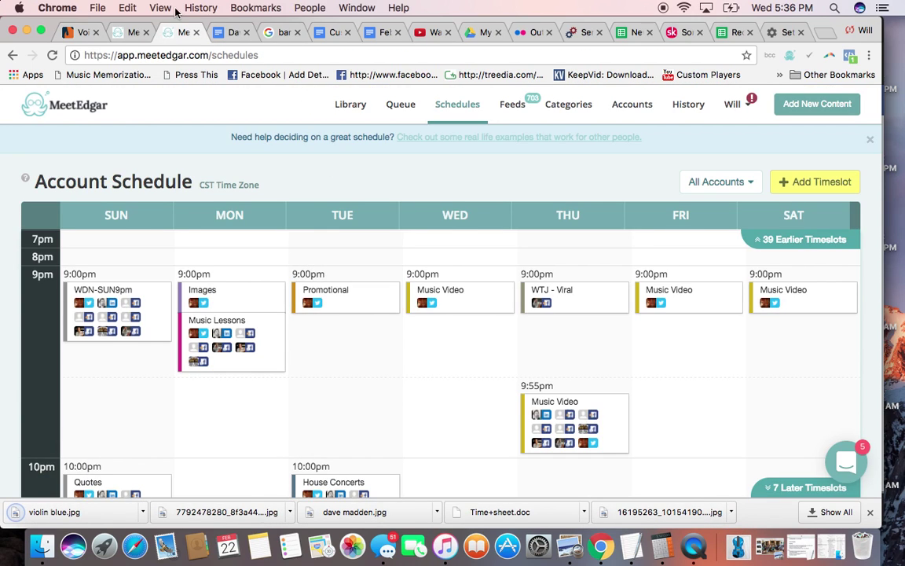
click(130, 32)
scroll(436, 281, down, 2)
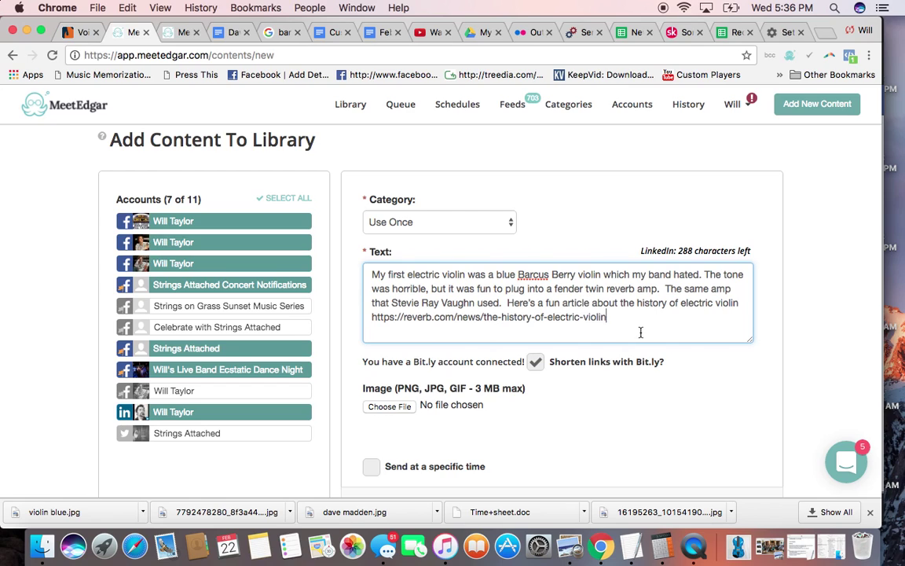
text(Every Thursd)
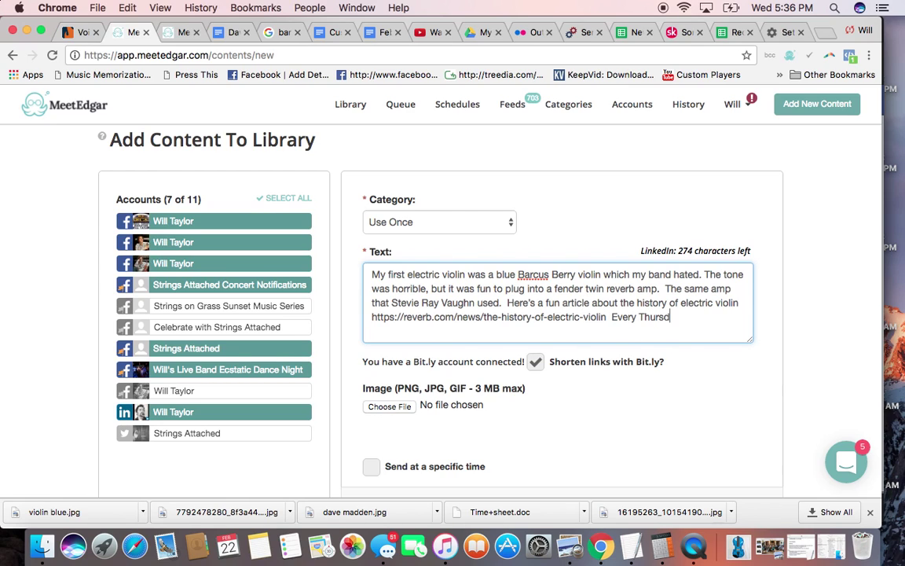
text(ay I plu)
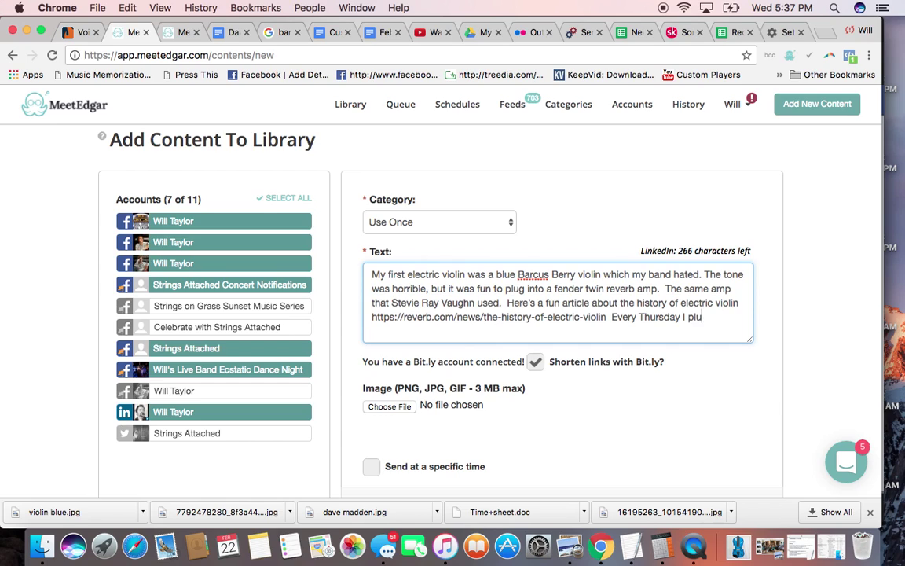
text(g my violin)
key(BackSpace)
key(BackSpace)
key(BackSpace)
text(lin into )
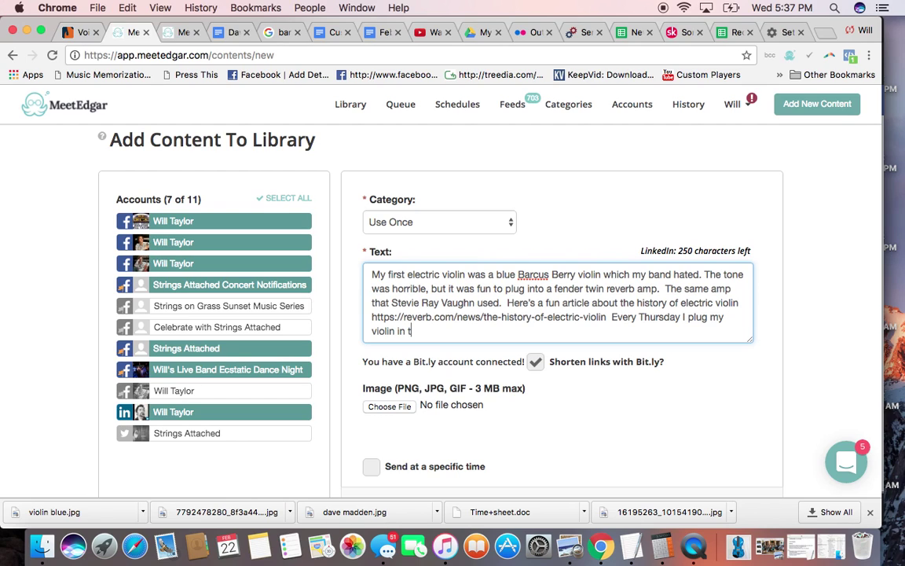
text(and effects)
text(pedal board)
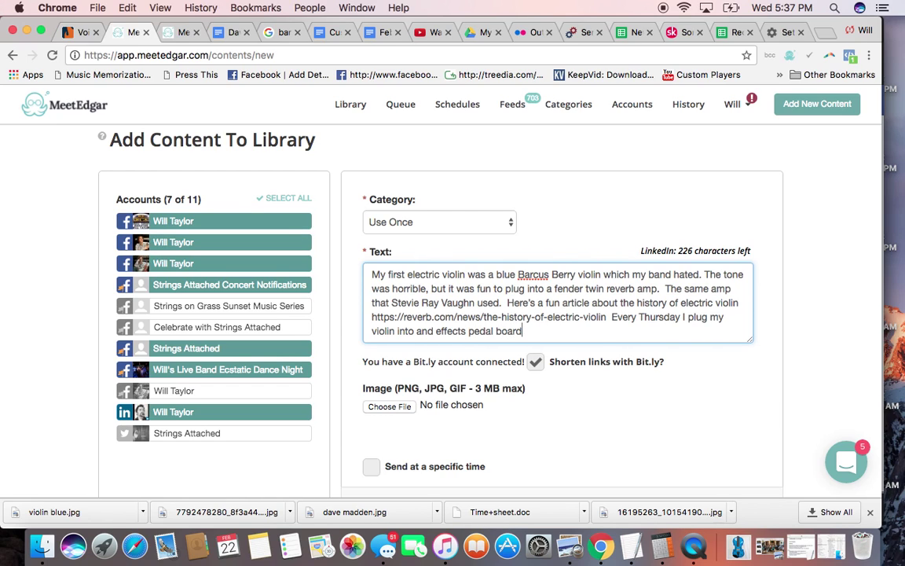
Finish the post text with a period after "pedal board" and the sentence "Come check it out."
text( and)
key(BackSpace)
key(BackSpace)
key(BackSpace)
key(BackSpace)
key(BackSpace)
text(. Come check )
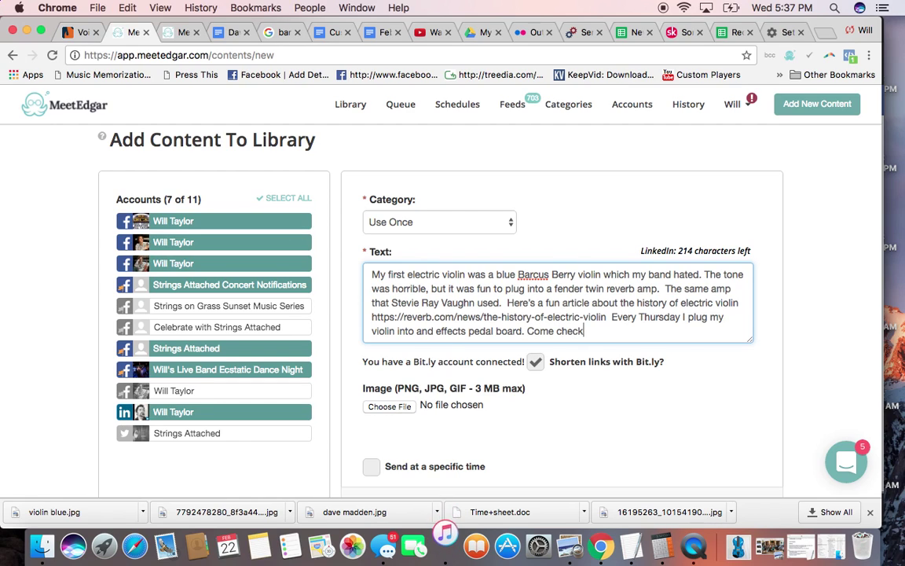
text( it)
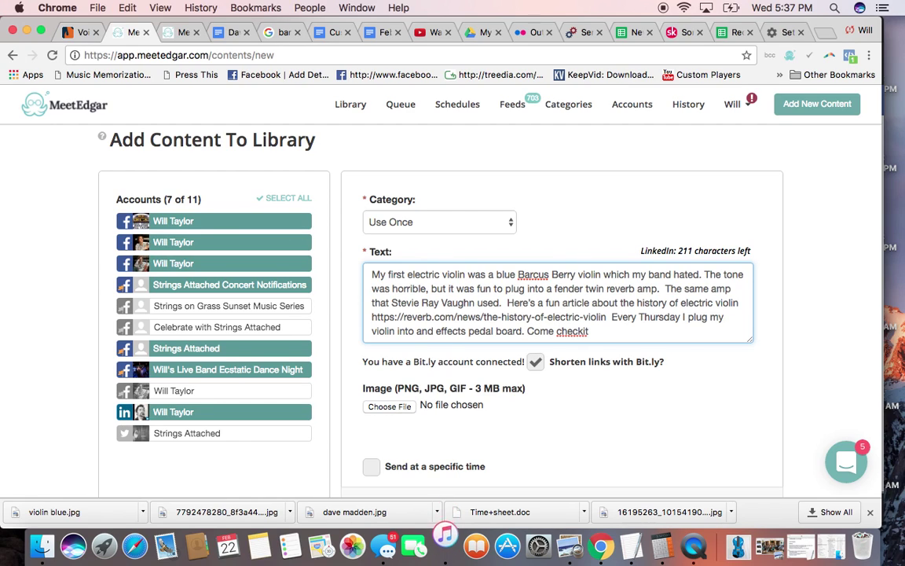
key(BackSpace)
text(t out.)
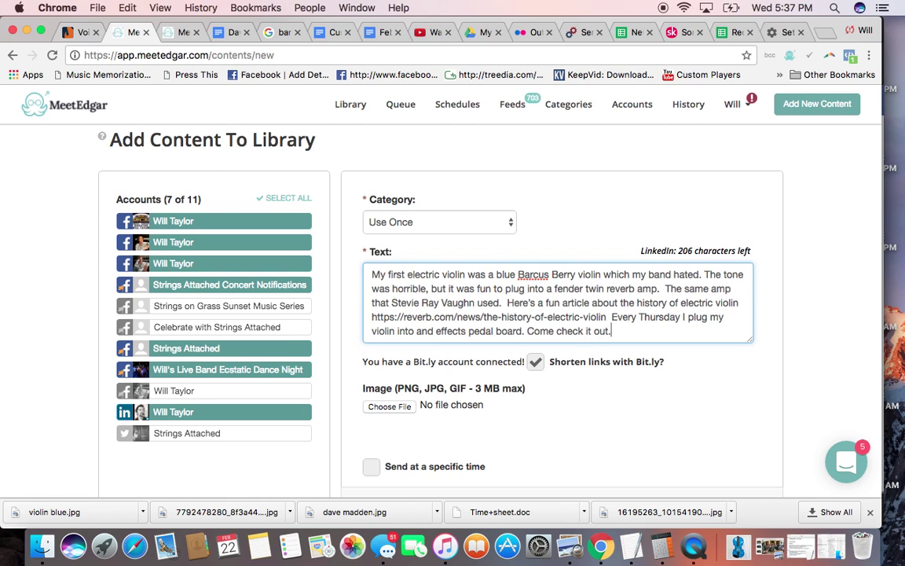
Attach the downloaded blue violin image to the post
click(402, 407)
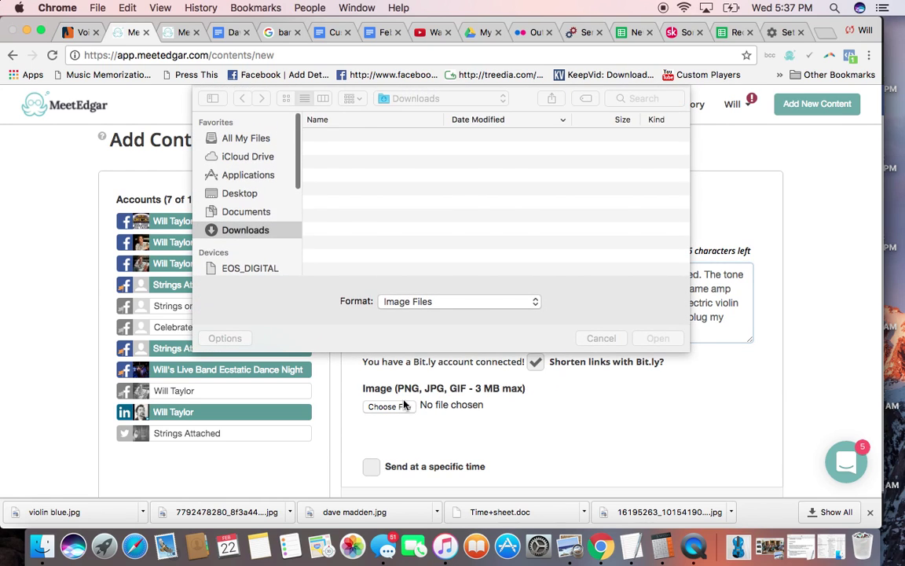
double_click(355, 139)
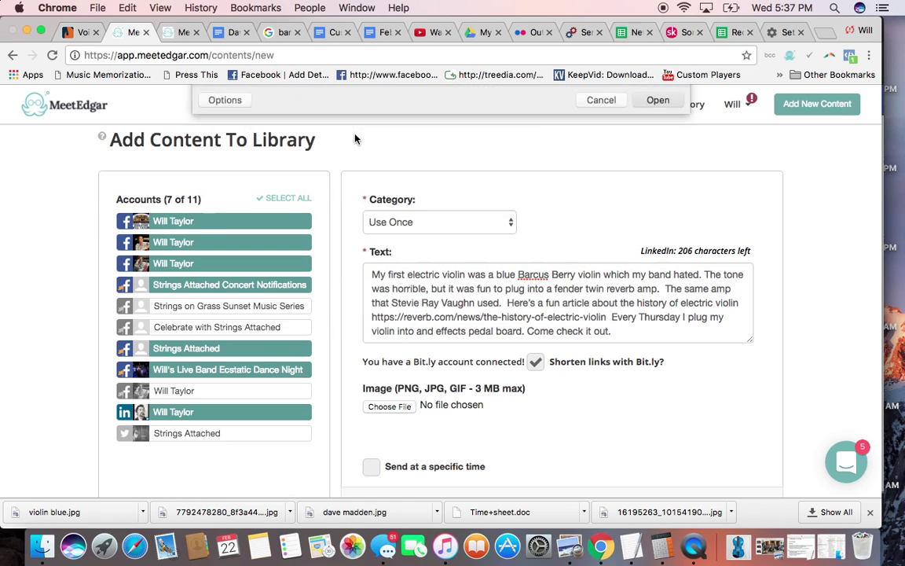
Add the unselected Facebook account just above the LinkedIn account to the post's selected accounts, leaving the Strings Attached Twitter account out
scroll(761, 459, down, 2)
scroll(762, 460, down, 5)
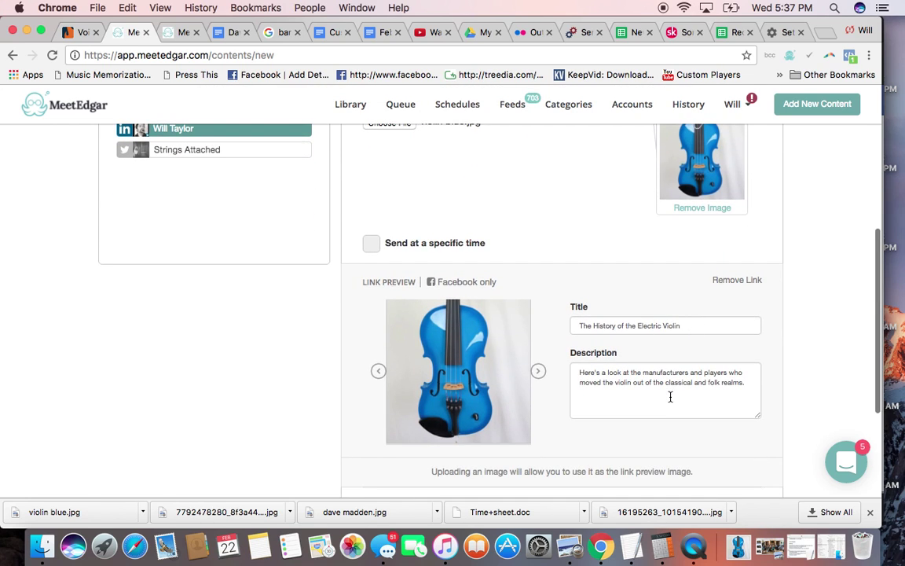
scroll(671, 397, up, 5)
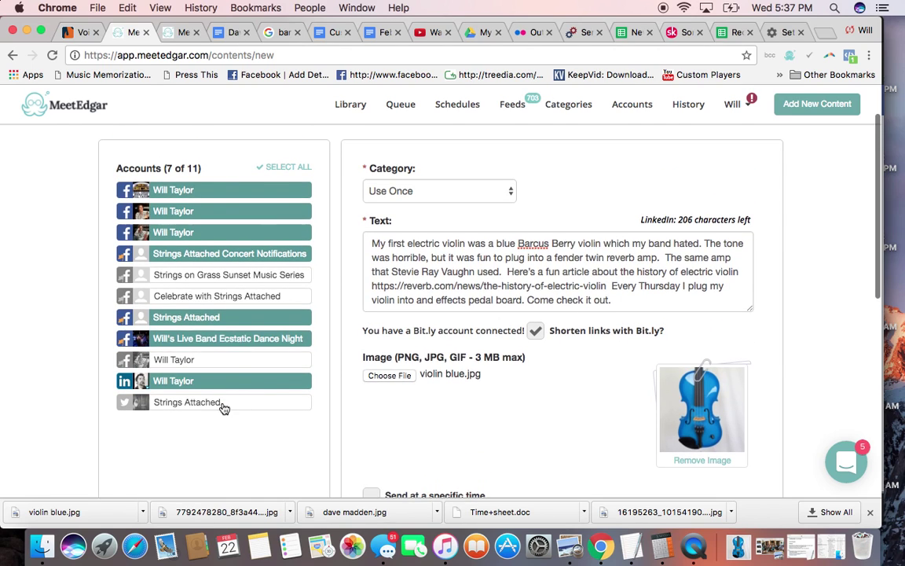
click(223, 405)
click(224, 405)
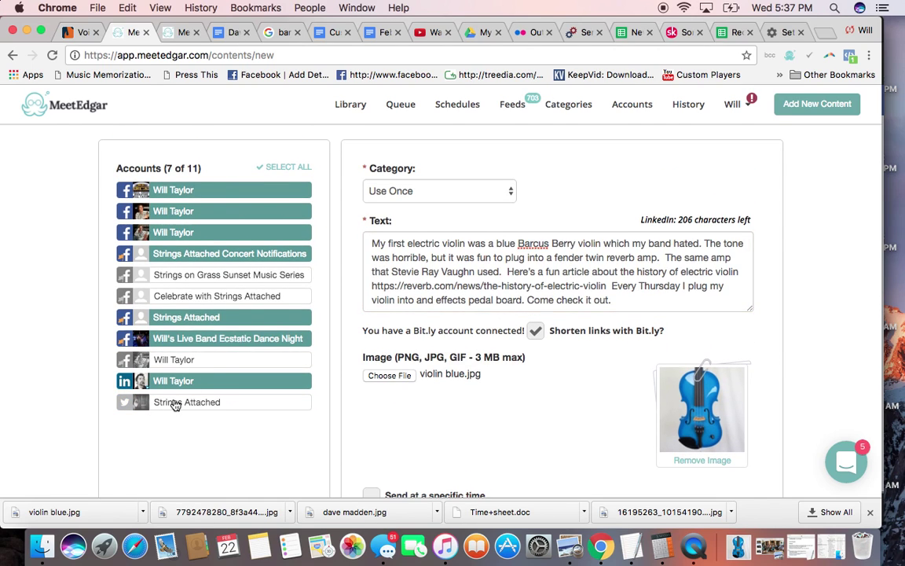
click(191, 362)
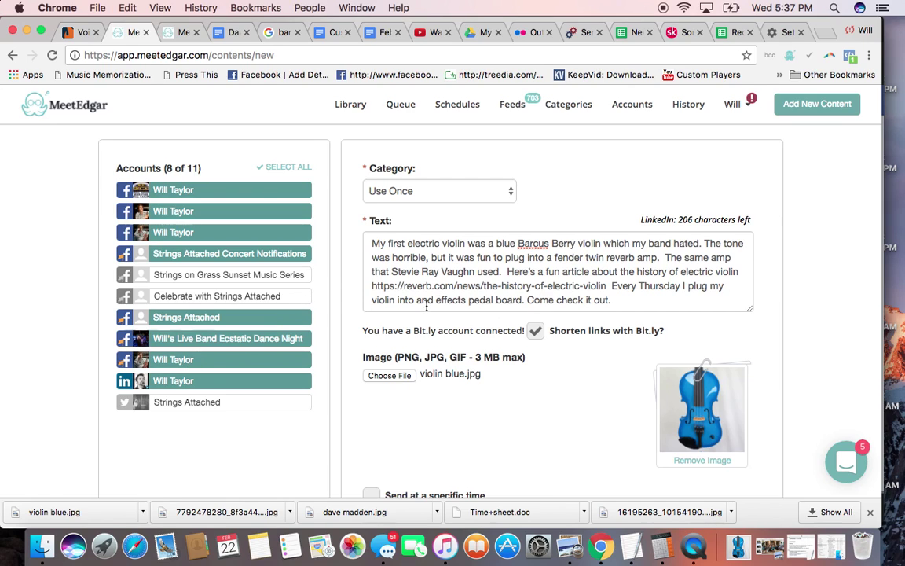
scroll(426, 306, up, 1)
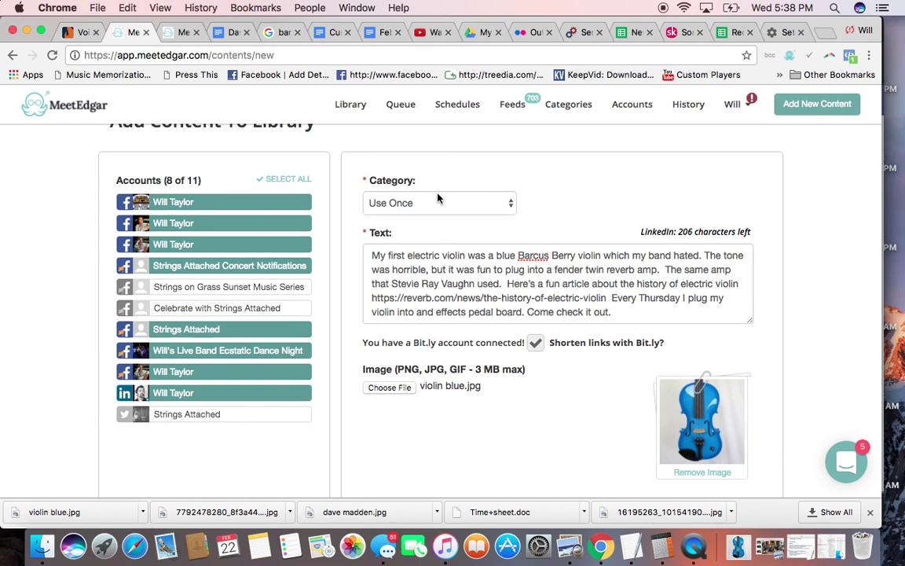
Schedule the blue violin post to send at a specific time, 9:00 PM on 02/22/2017, and save it
scroll(437, 198, down, 10)
scroll(437, 198, up, 10)
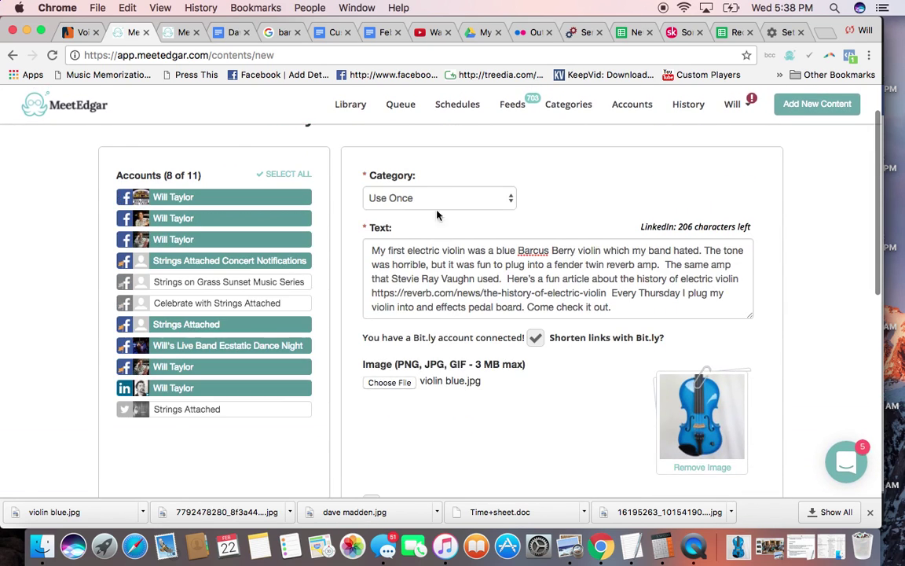
scroll(437, 215, down, 4)
click(371, 342)
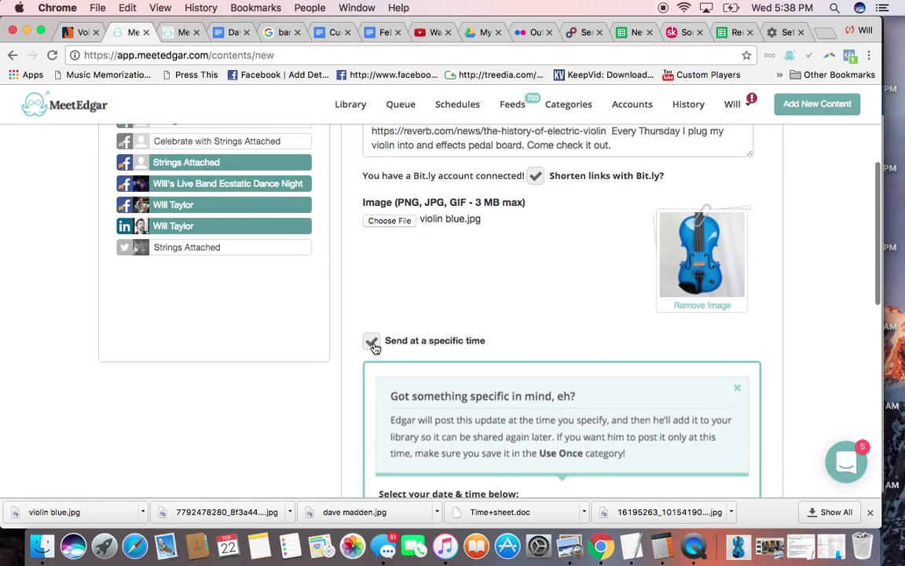
scroll(457, 376, down, 4)
drag(406, 386, 355, 382)
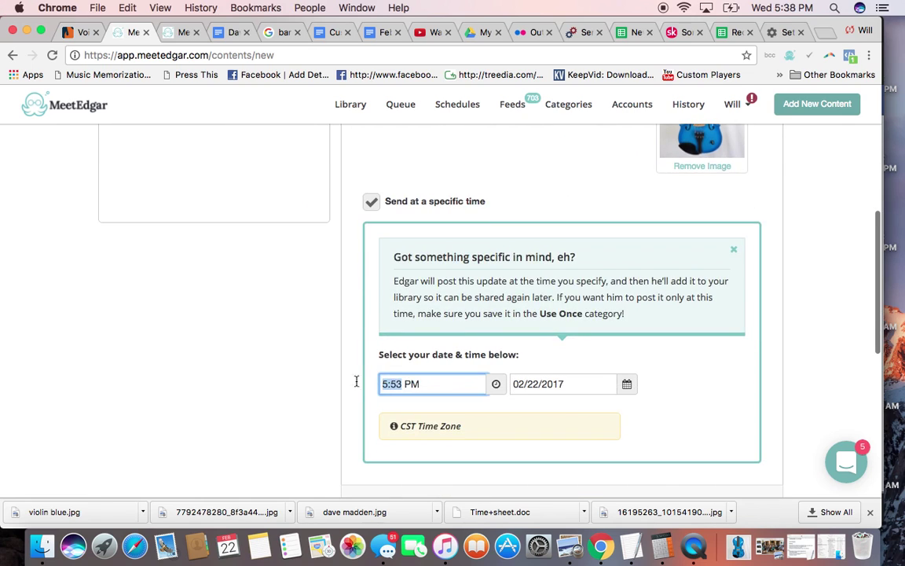
text(9)
key(Tab)
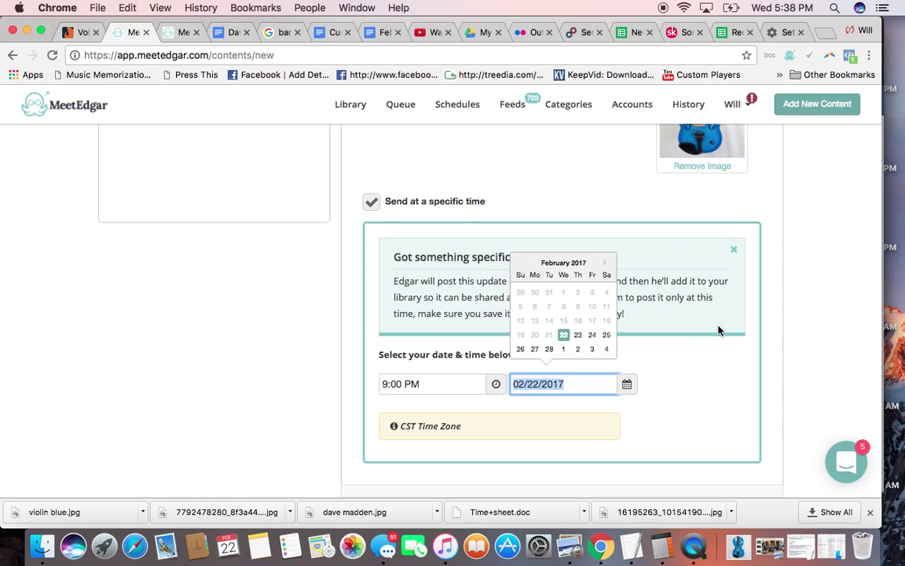
scroll(717, 328, down, 10)
click(716, 331)
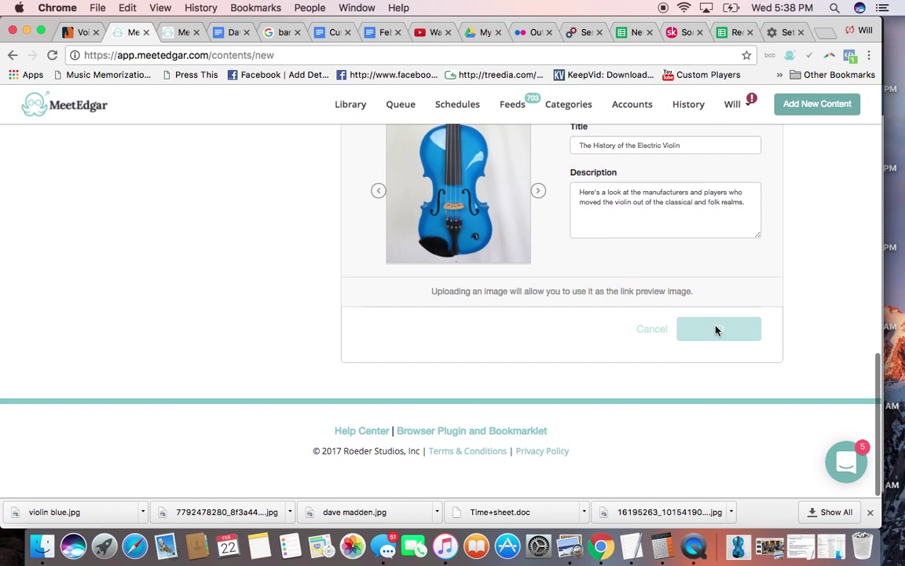
In the Google Doc of drafted posts, color the whole "My first electric violin" paragraph, including its article link, red
click(231, 33)
click(342, 424)
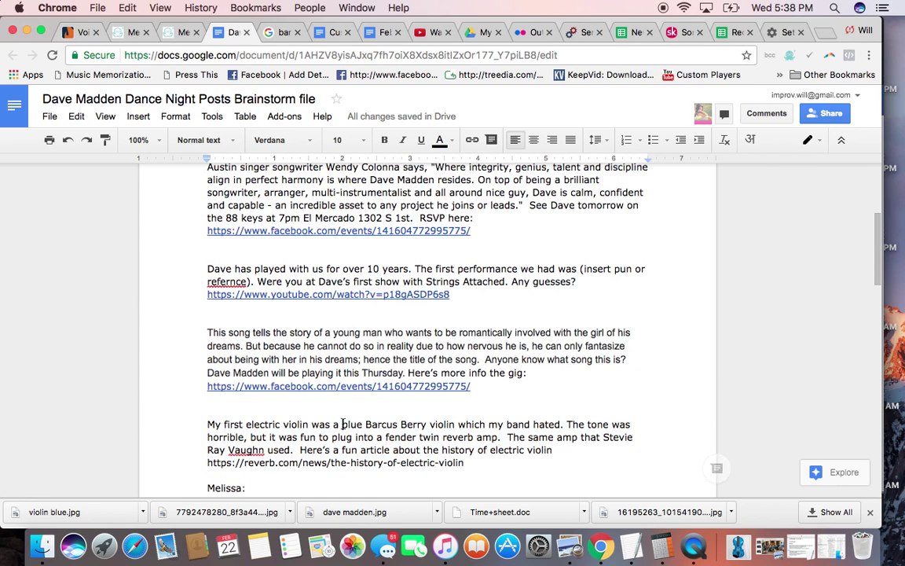
drag(506, 460, 192, 424)
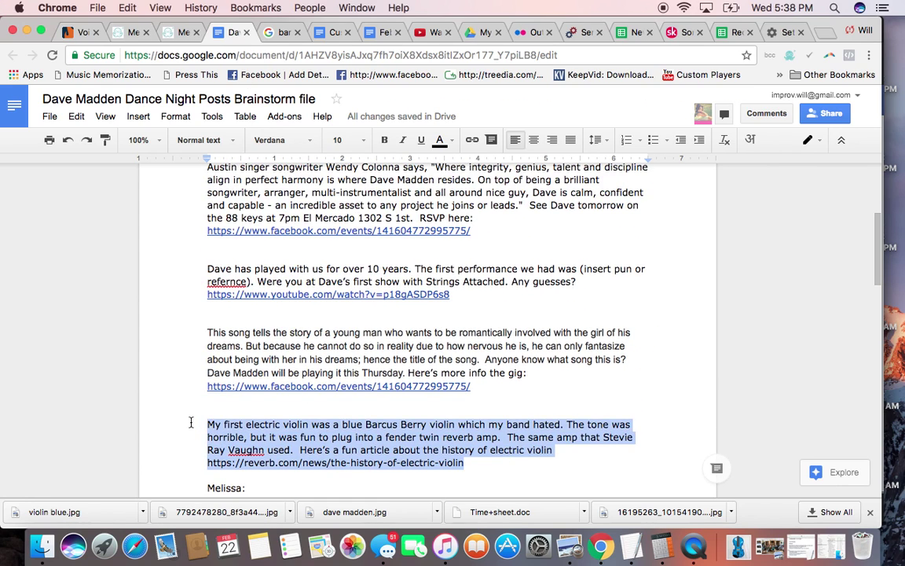
click(191, 423)
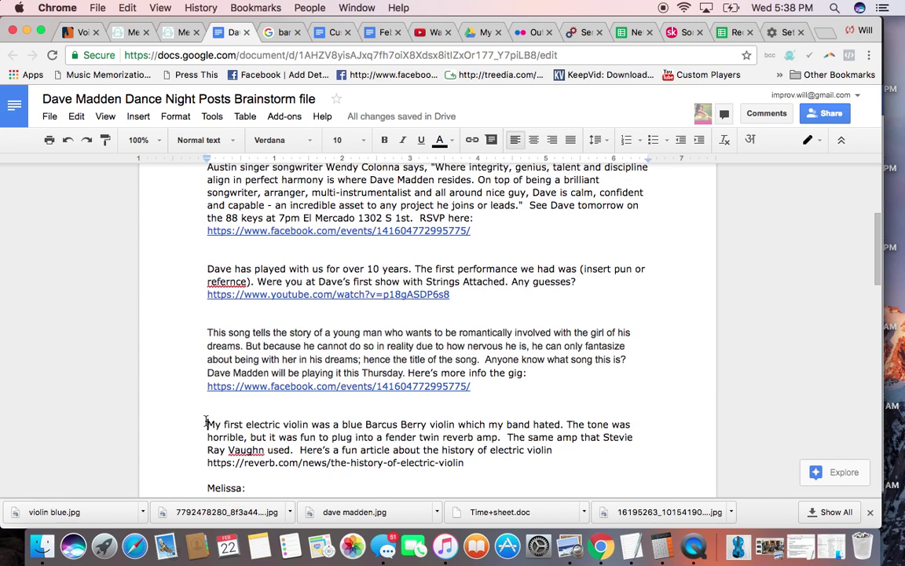
shift+click(475, 462)
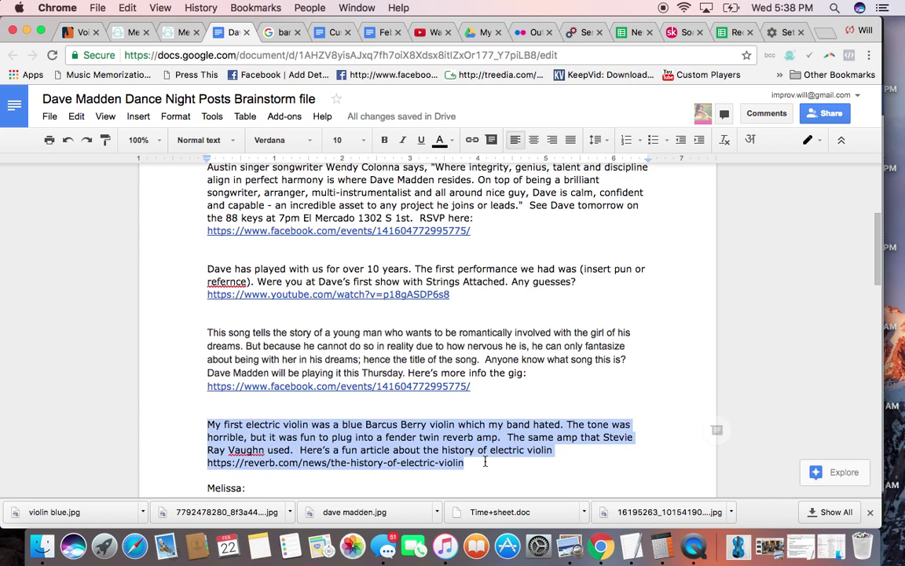
click(451, 141)
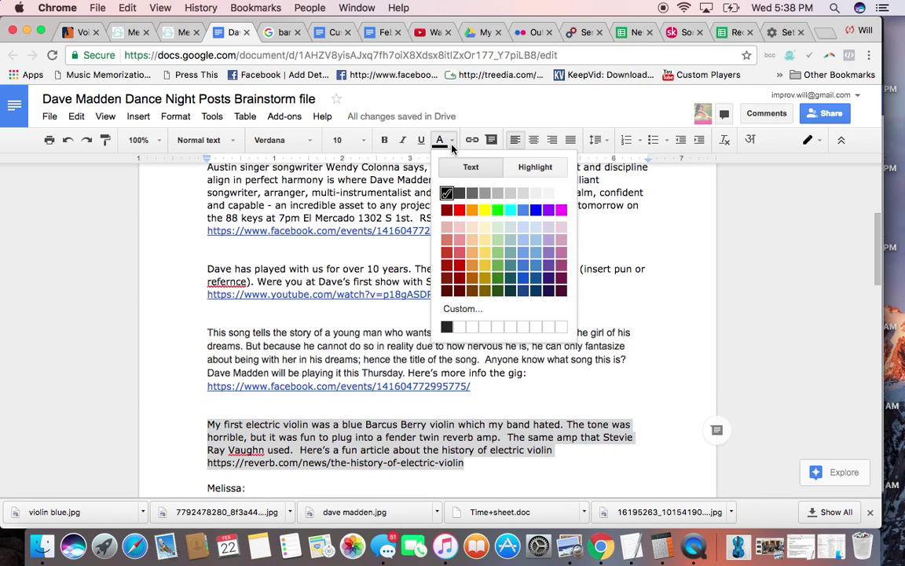
click(459, 211)
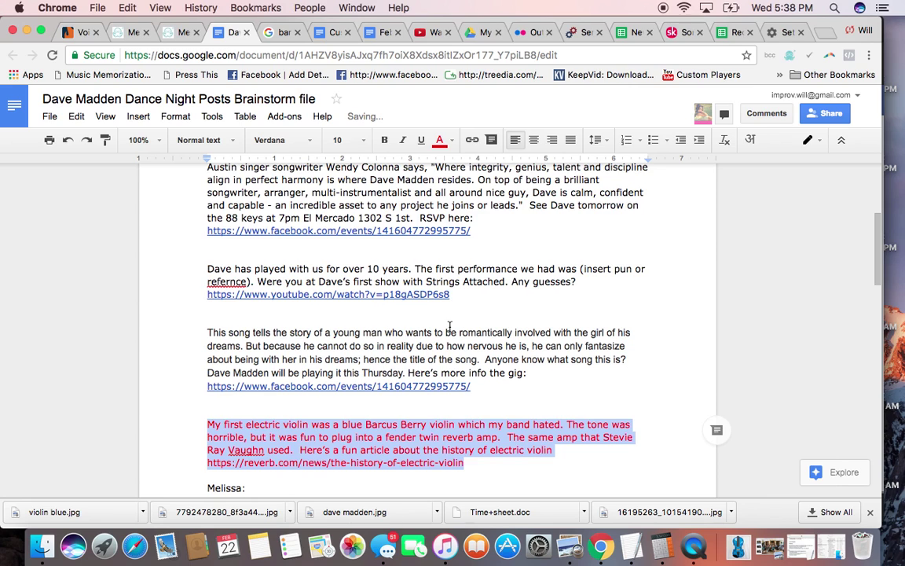
Color the first draft post about the TEDxNapaValley dissertation red, including its YouTube and Facebook event links
scroll(450, 328, up, 5)
click(514, 349)
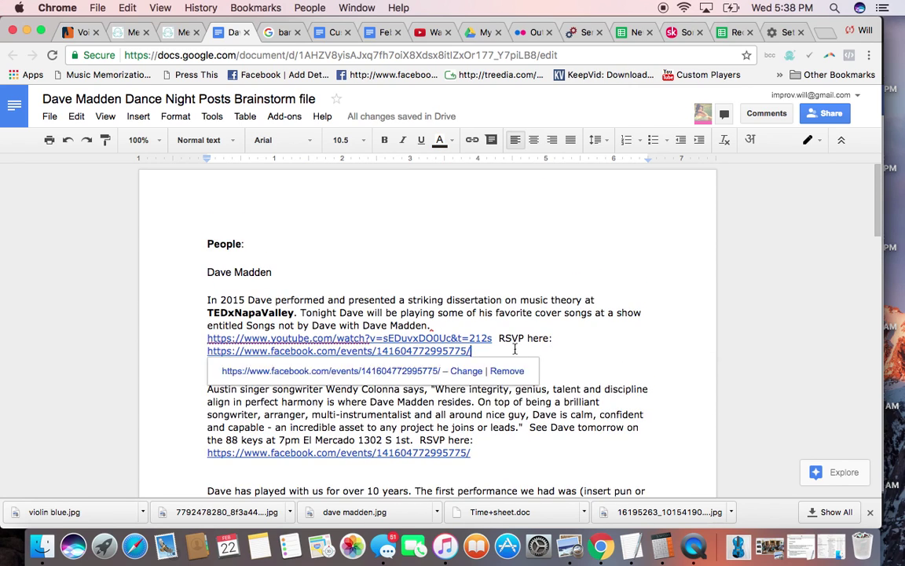
drag(515, 349, 208, 298)
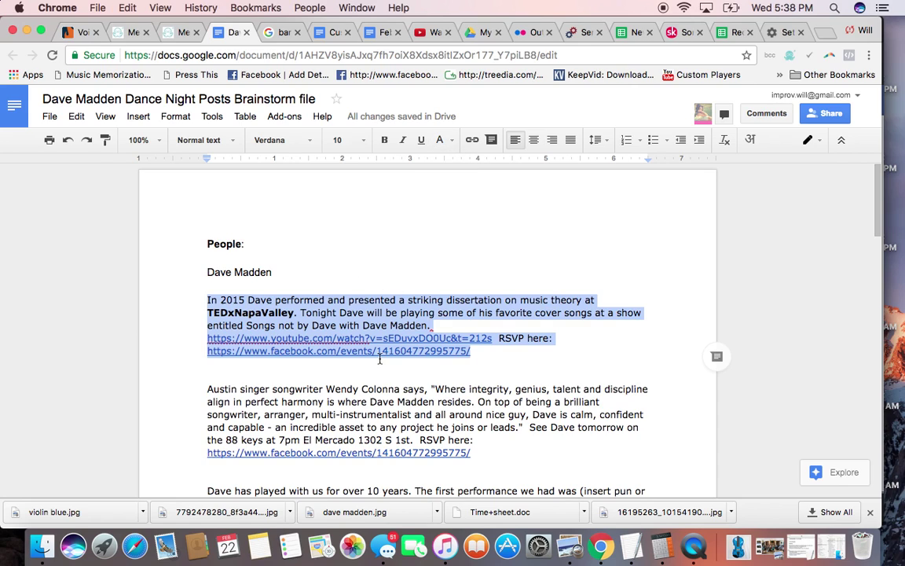
click(440, 140)
click(459, 209)
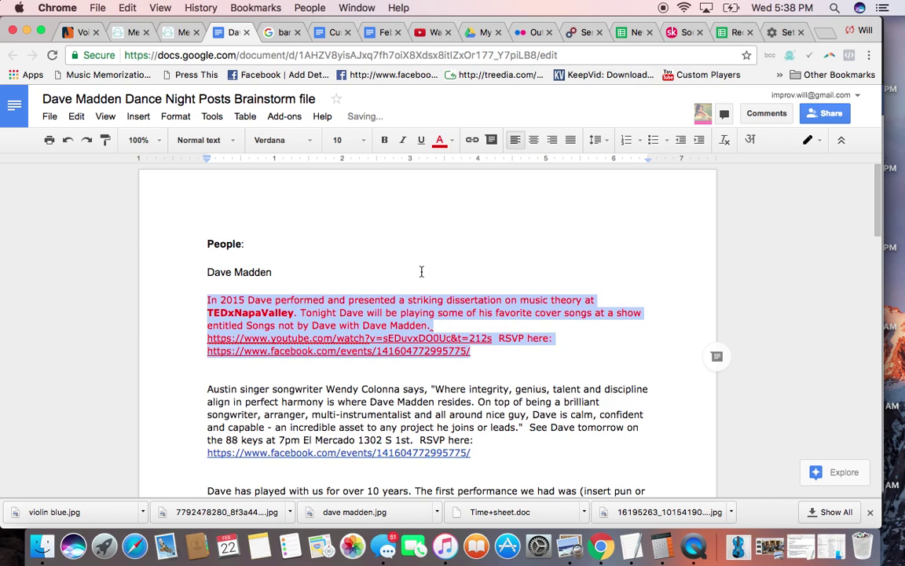
scroll(421, 270, down, 2)
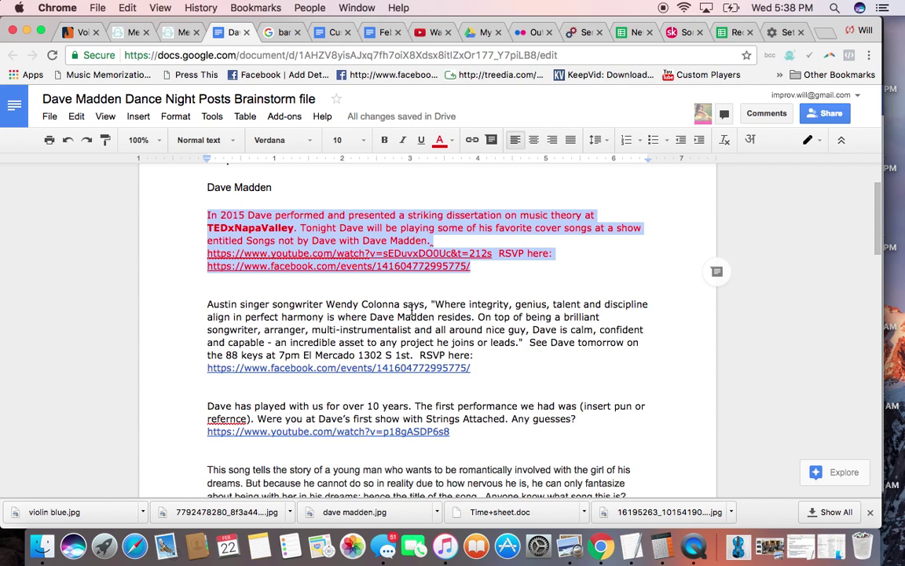
Examine the evening timeslots from 9pm onward in MeetEdgar's Account Schedule, particularly the Wednesday column
click(278, 33)
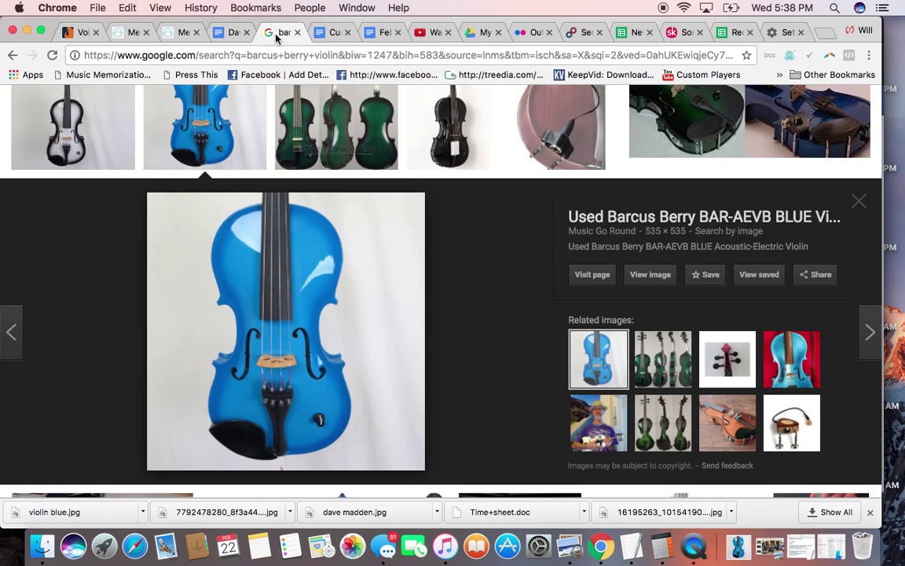
click(136, 33)
click(183, 32)
scroll(293, 246, down, 3)
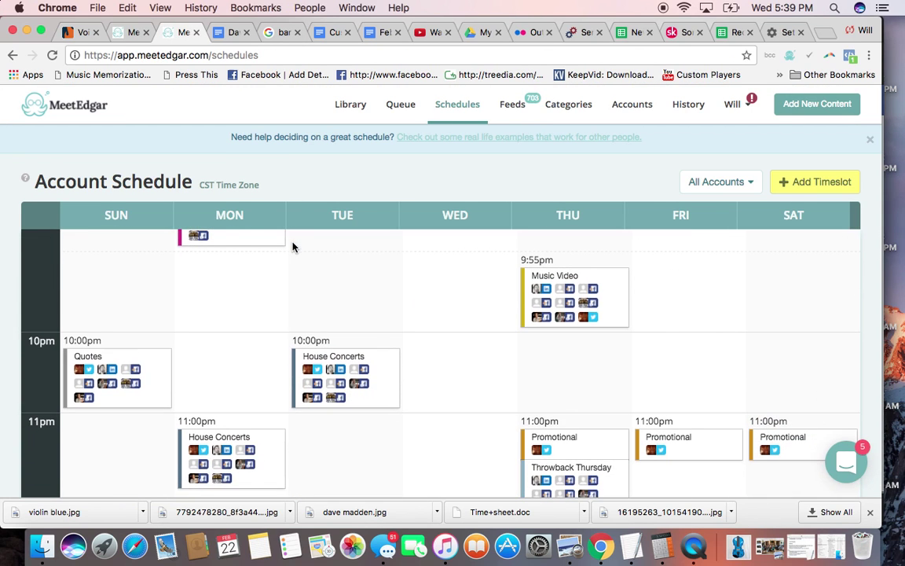
scroll(408, 340, up, 2)
scroll(408, 340, up, 2)
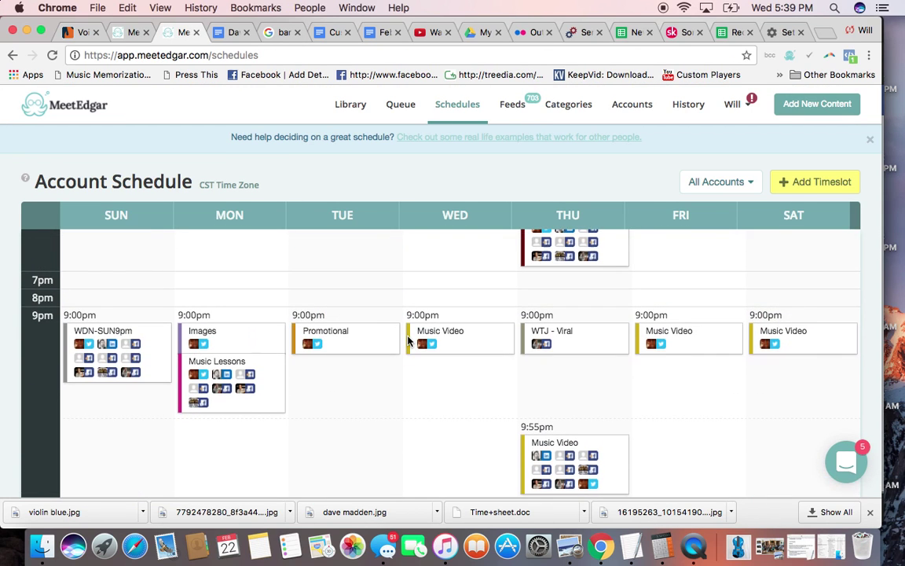
scroll(434, 334, down, 2)
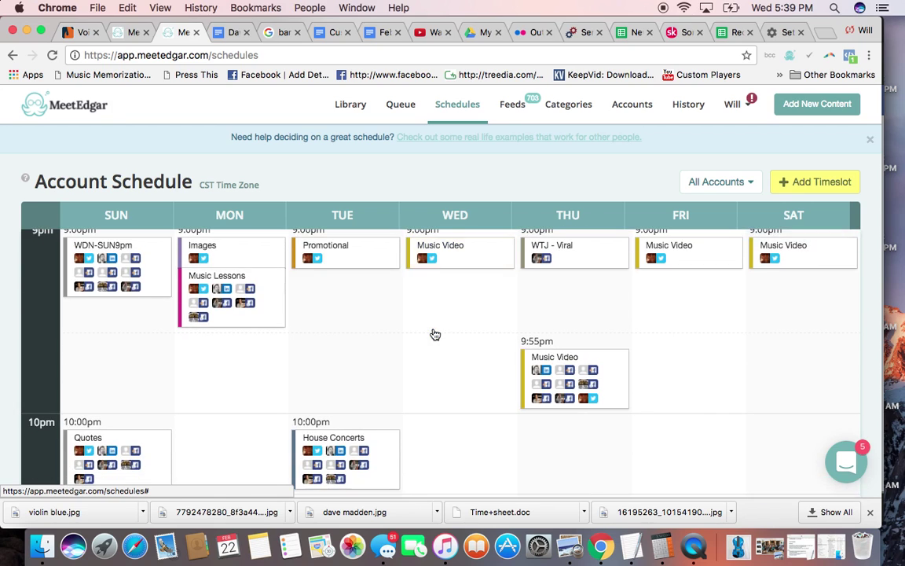
scroll(428, 436, down, 2)
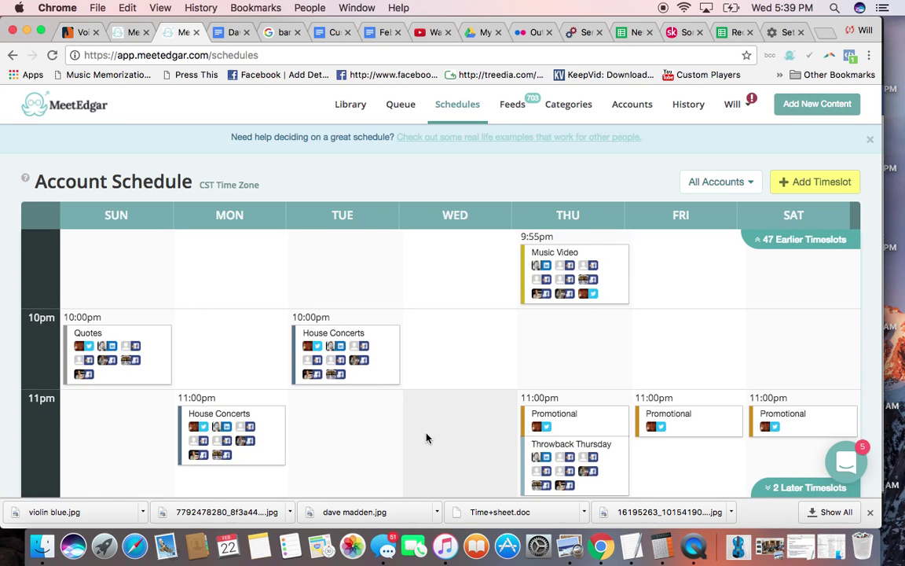
scroll(428, 435, down, 2)
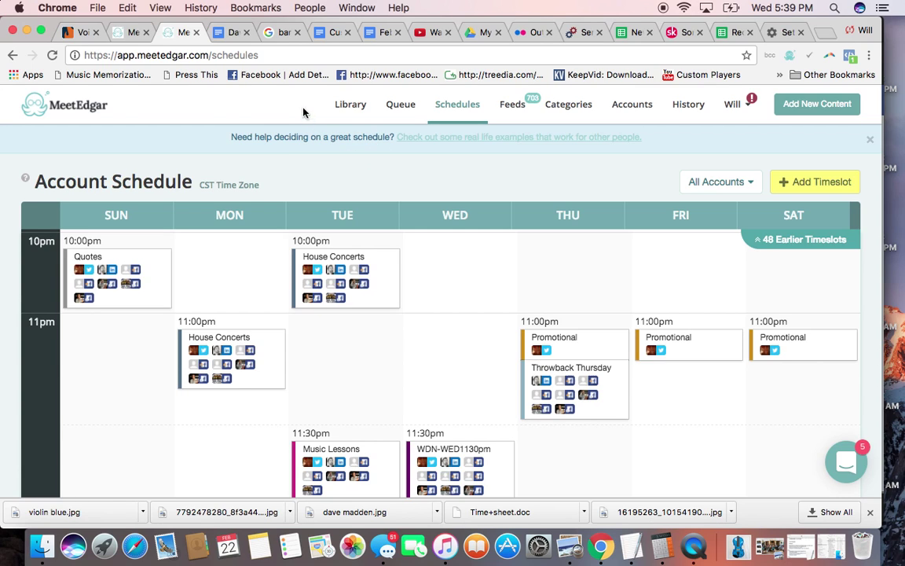
Review the remaining draft posts not marked red in the Google Doc, and return to the MeetEdgar account schedule
click(275, 32)
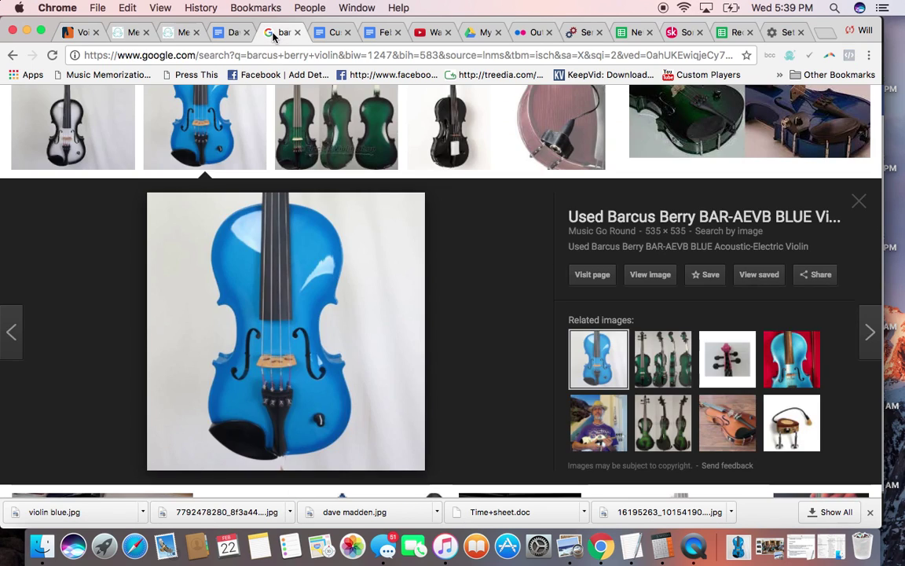
click(228, 33)
scroll(311, 259, up, 2)
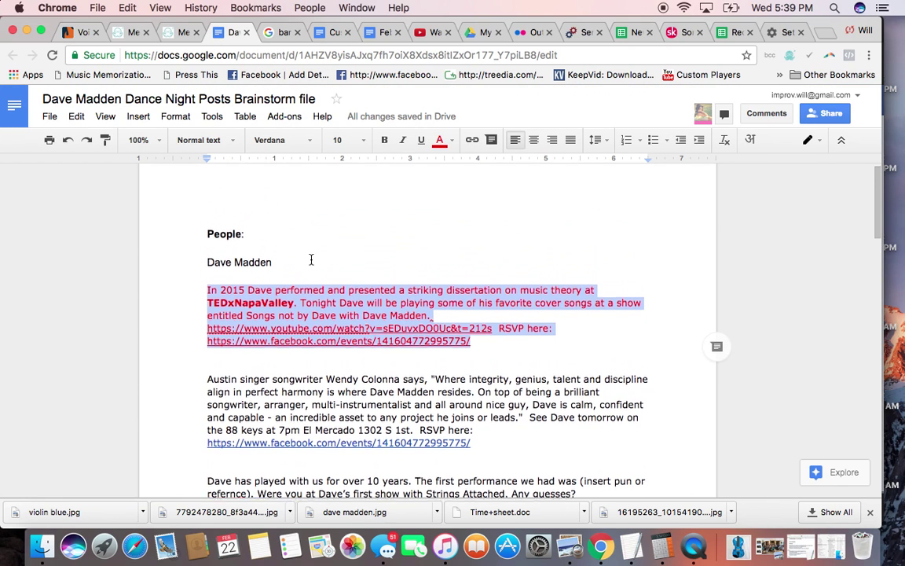
scroll(311, 259, up, 1)
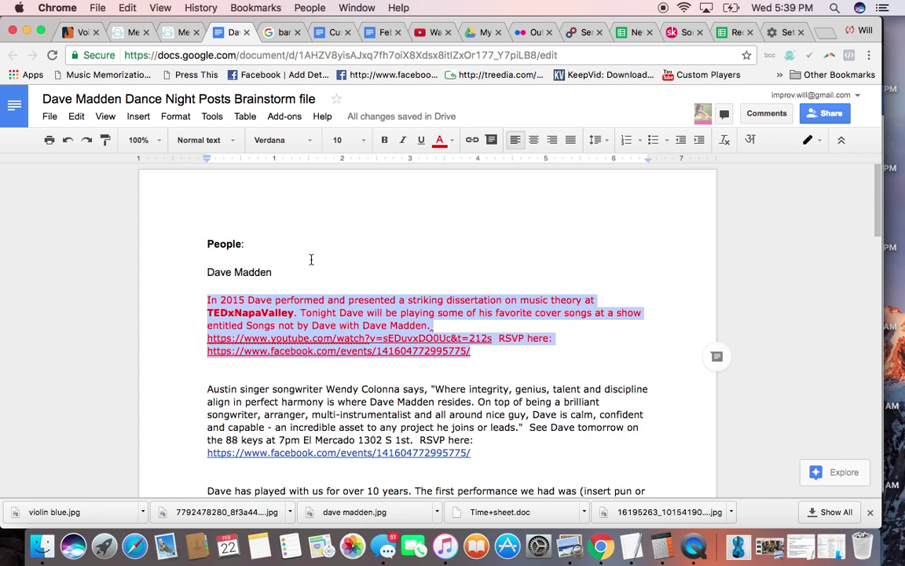
click(180, 33)
click(275, 34)
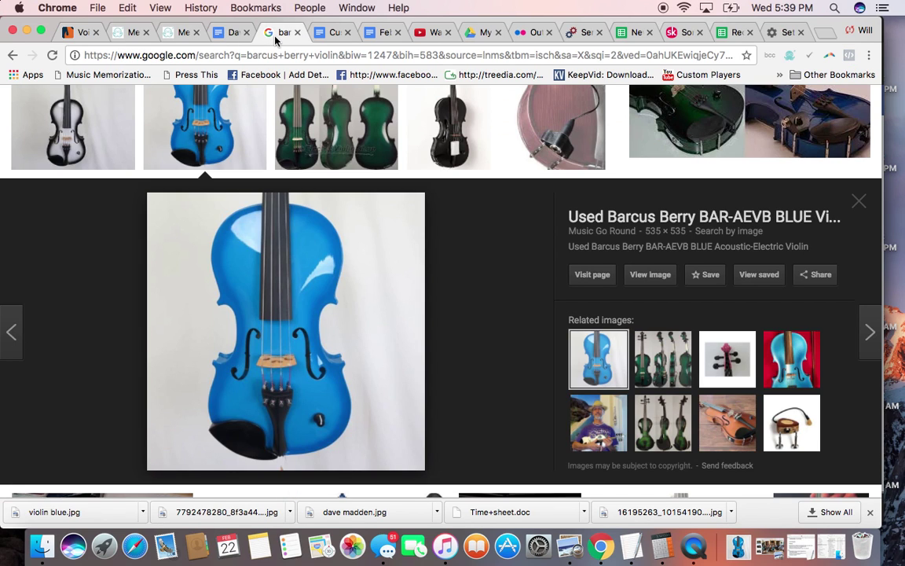
click(298, 57)
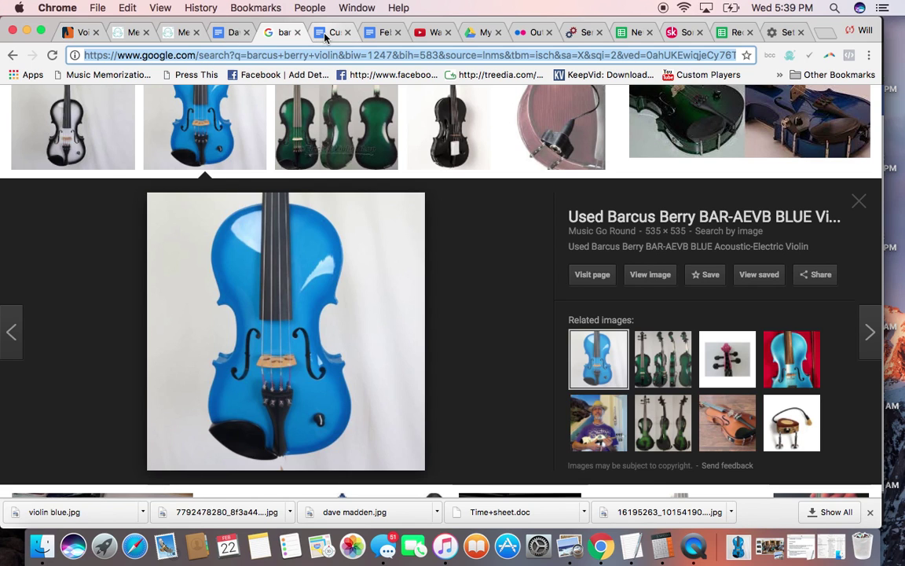
click(230, 35)
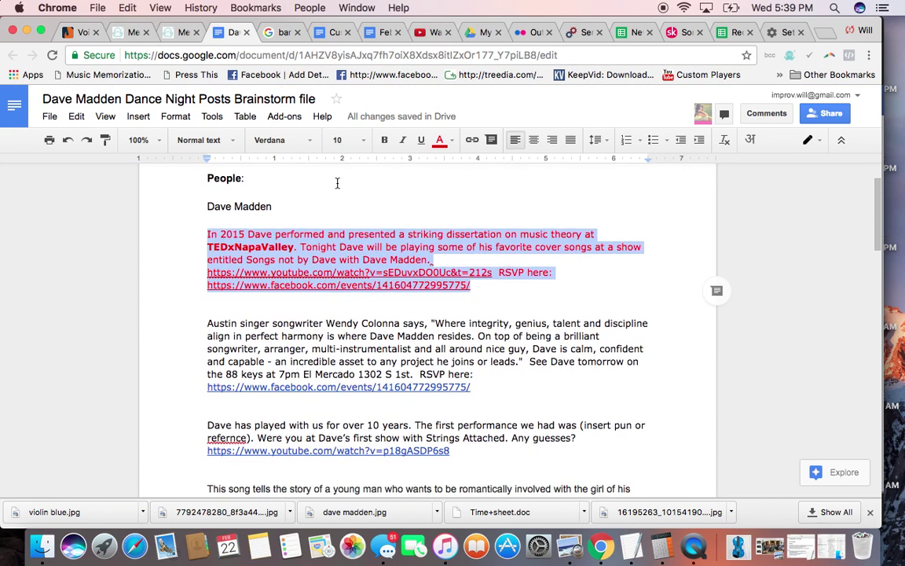
scroll(336, 326, down, 1)
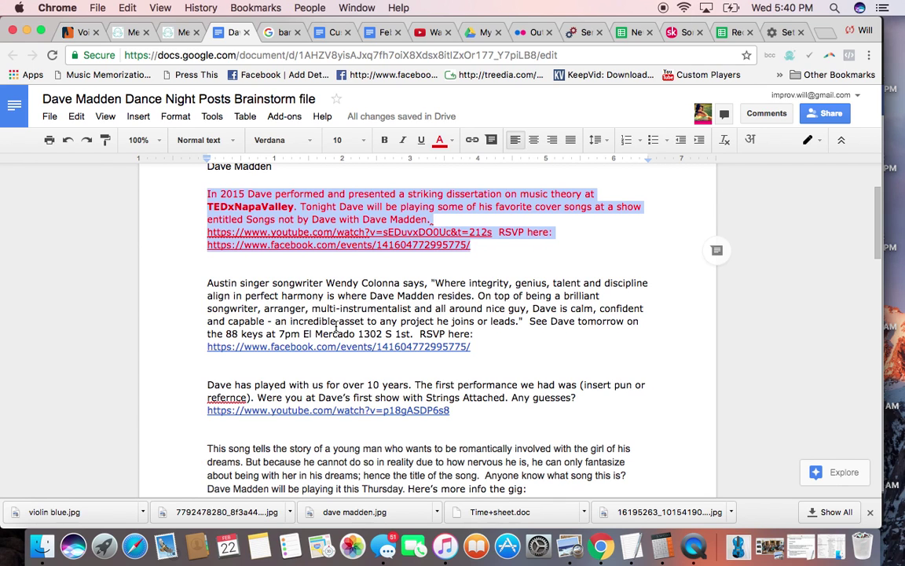
scroll(336, 327, down, 7)
scroll(289, 388, up, 6)
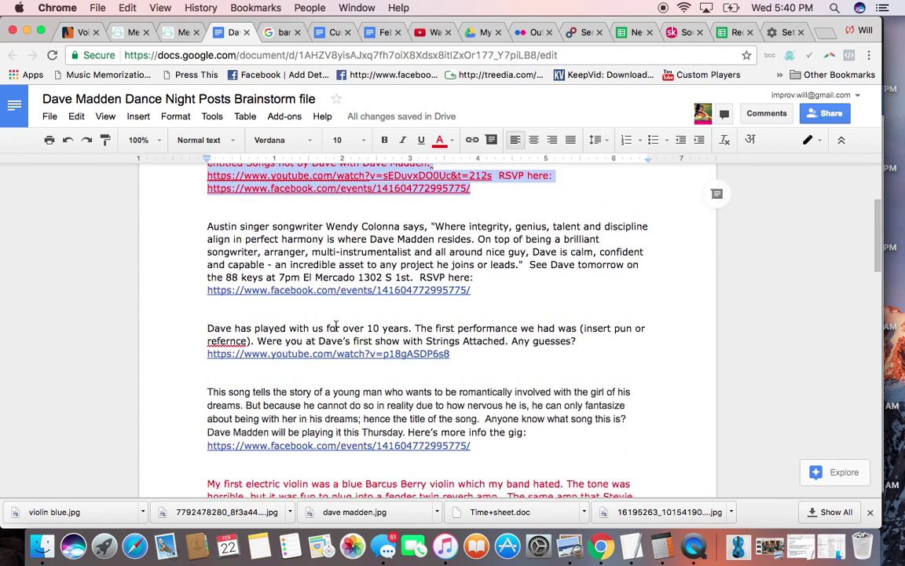
click(172, 33)
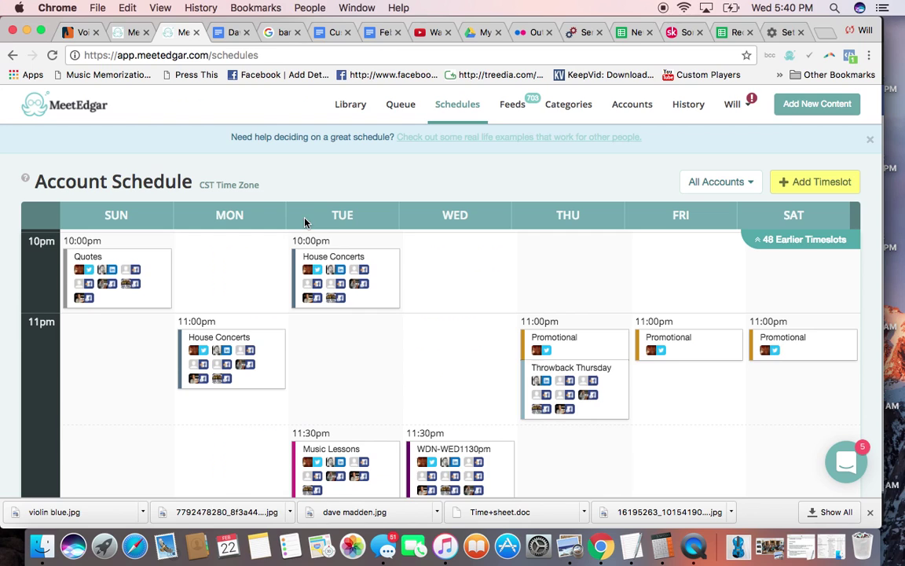
Enter the "My first electric violin" post with its reverb.com link as new MeetEdgar content, removing the blank line at its start
click(129, 33)
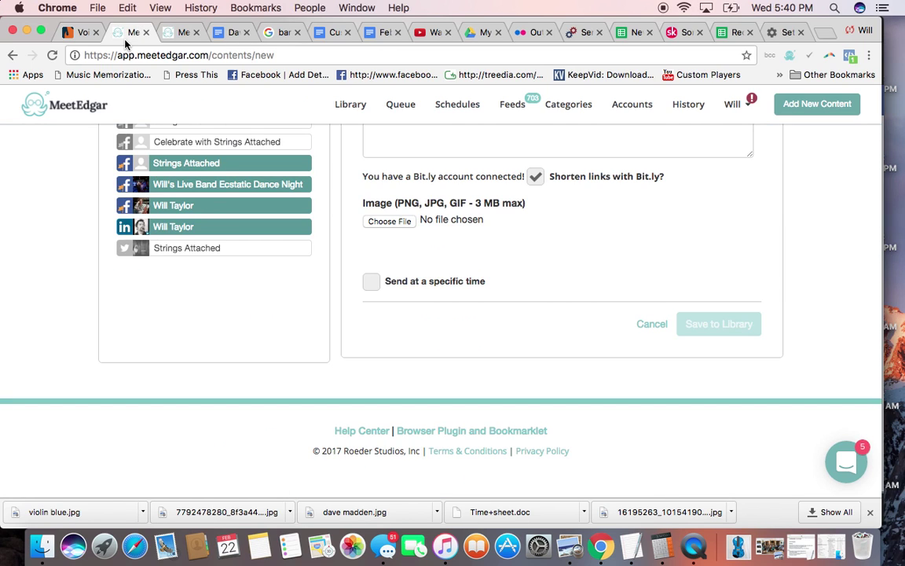
scroll(422, 239, up, 2)
scroll(423, 239, up, 3)
click(425, 253)
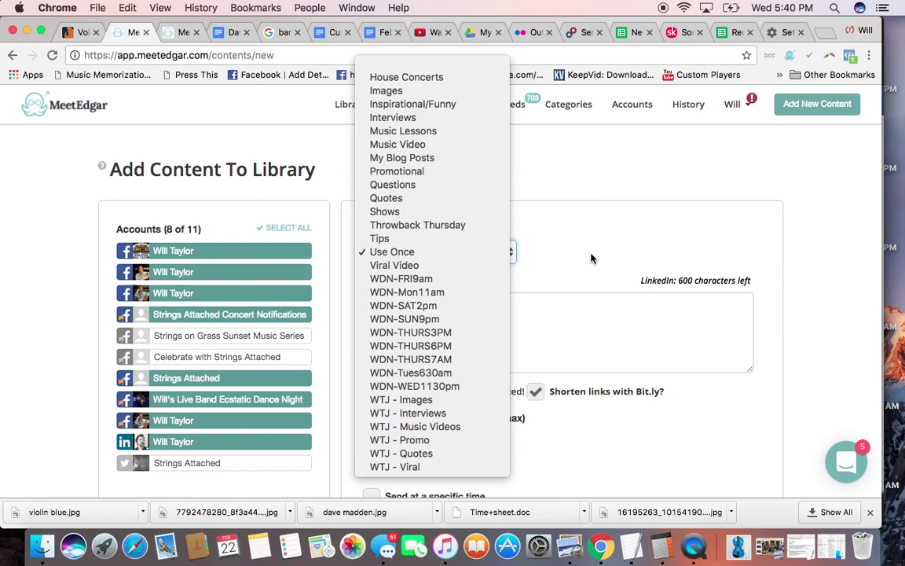
click(564, 323)
text(My first electric violin was a blue Barcus Berry violin which my band hated. The tone was horrible, but it was fun to plug into a fender twin reverb amp.  The same amp that Stevie Ray Vaughn used.  Here's a fun article about the history of electric violin https://reverb.com/news/the-history-of-electric-violin)
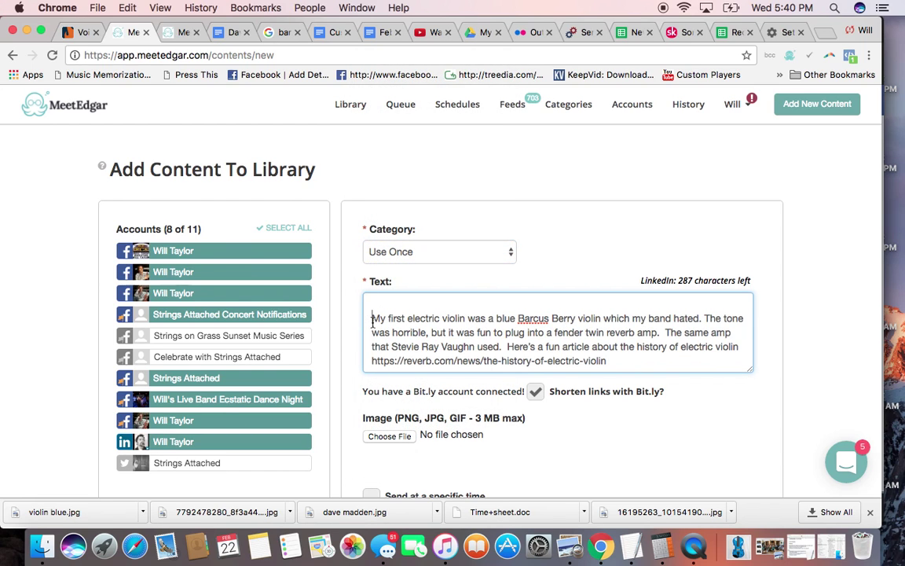
click(373, 319)
key(BackSpace)
scroll(373, 319, down, 1)
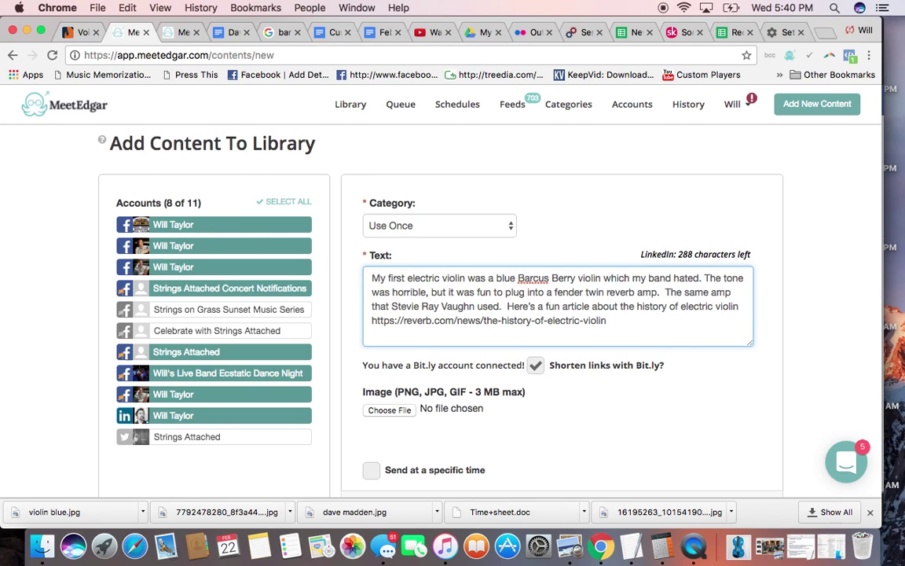
Set the violin post's category to Images and attach violin blue.jpg from the Downloads folder
click(461, 227)
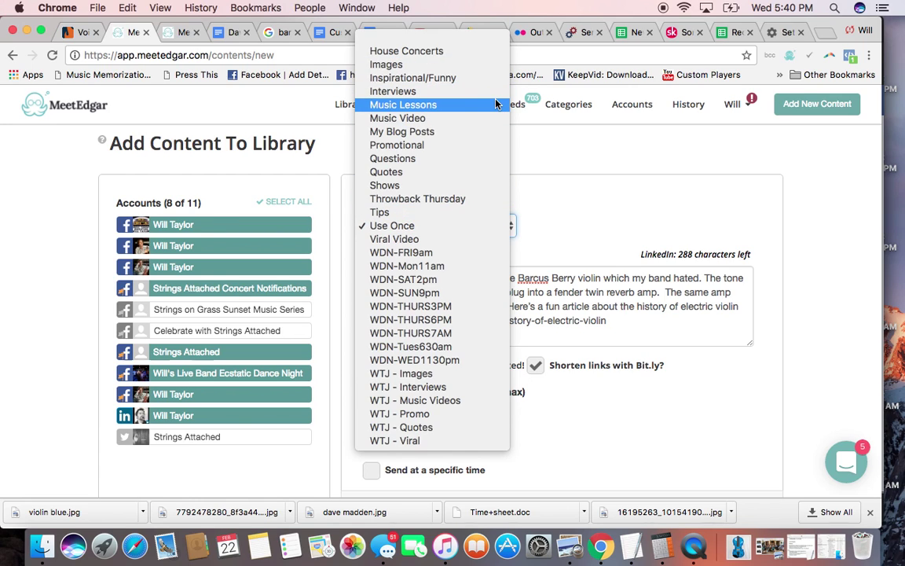
click(487, 65)
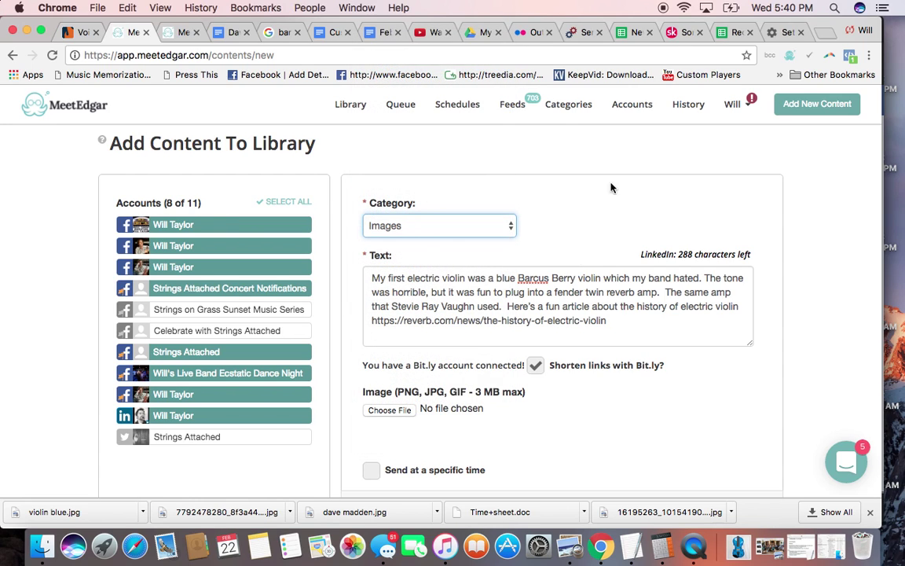
click(414, 408)
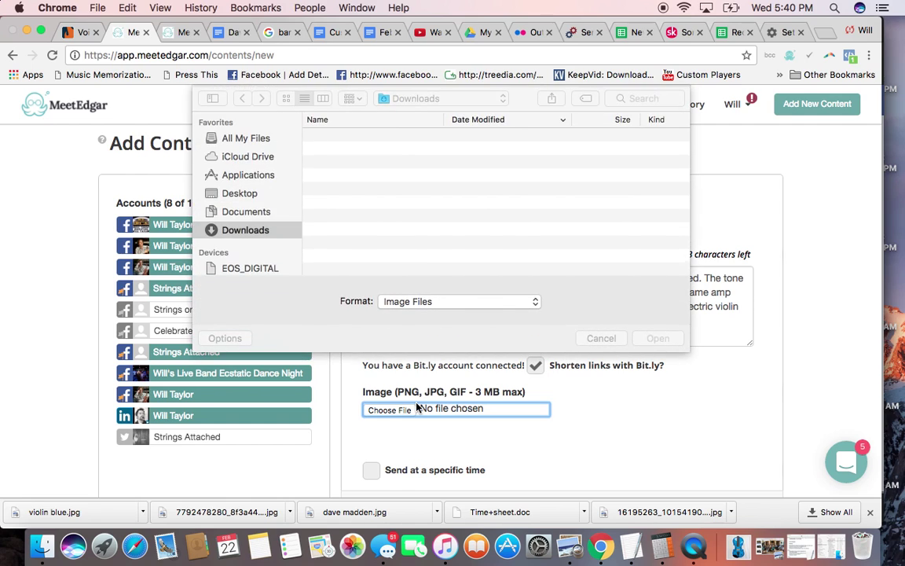
click(372, 139)
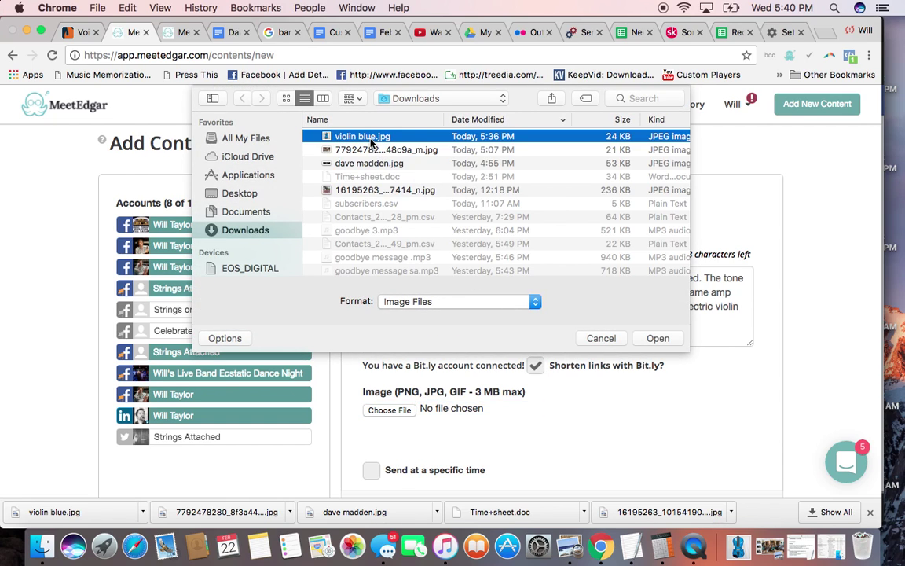
double_click(372, 139)
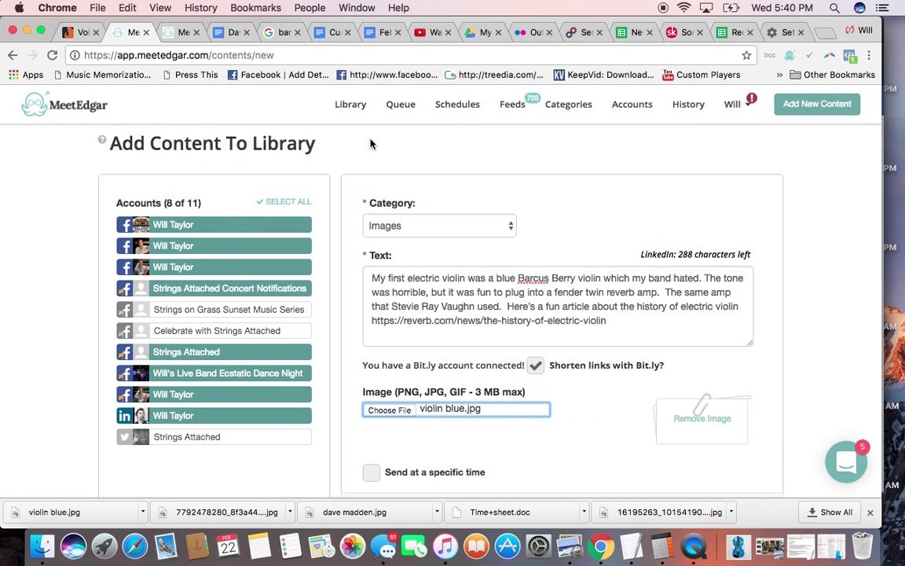
scroll(592, 263, down, 1)
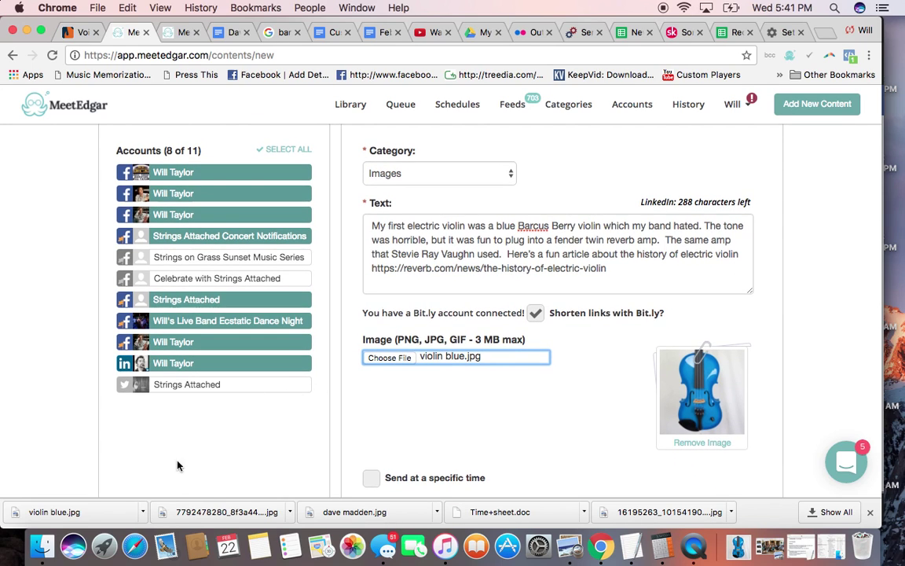
Clear the account selection, select only the Facebook account just above the LinkedIn one, and save the violin post to the library
click(284, 149)
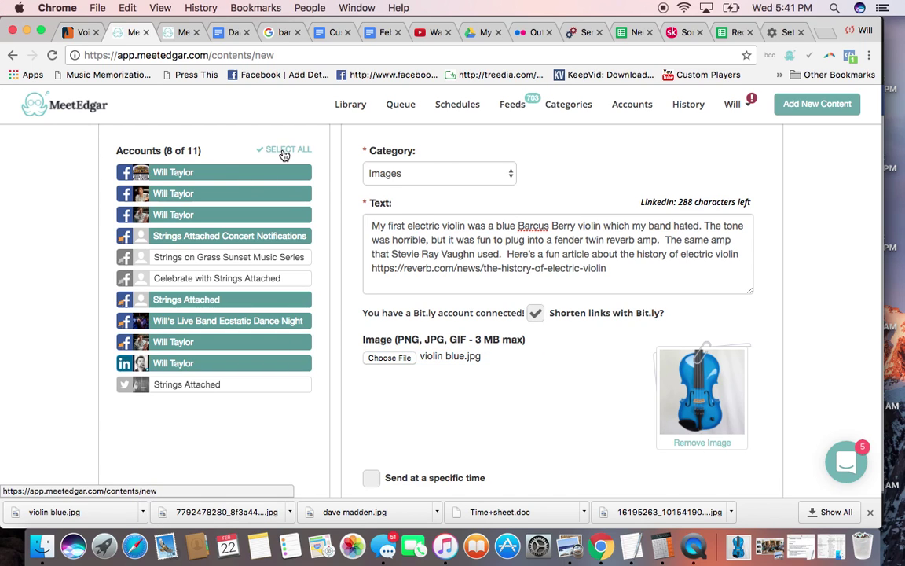
click(283, 149)
click(286, 151)
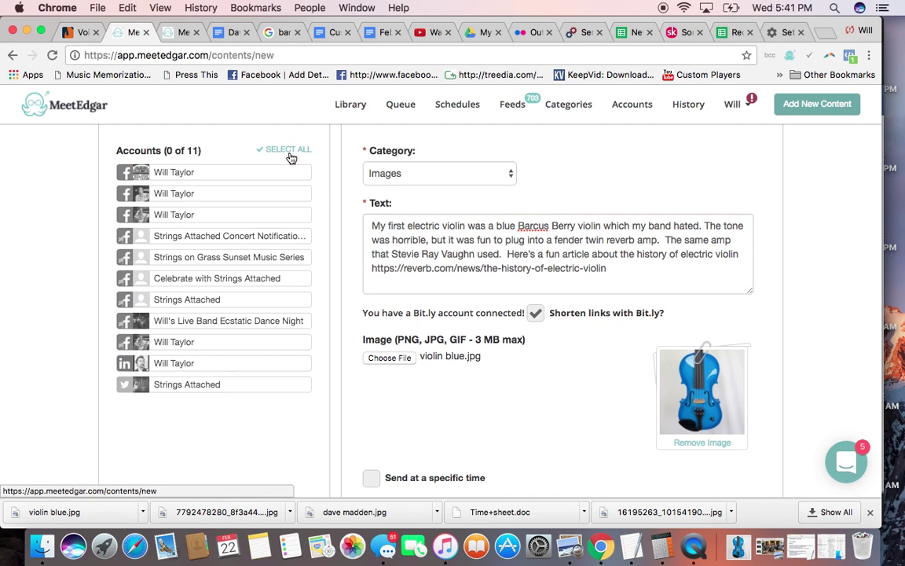
click(191, 345)
scroll(460, 384, down, 1)
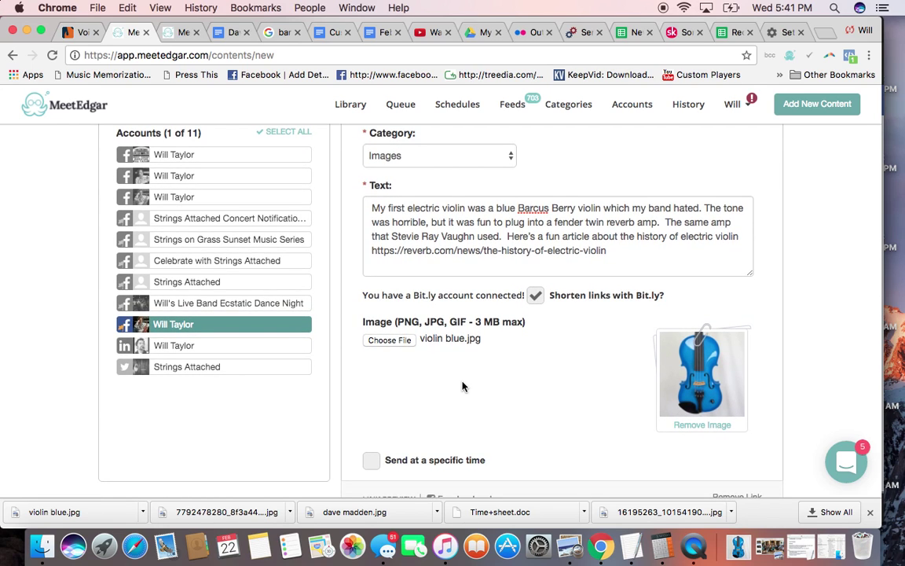
scroll(462, 385, down, 2)
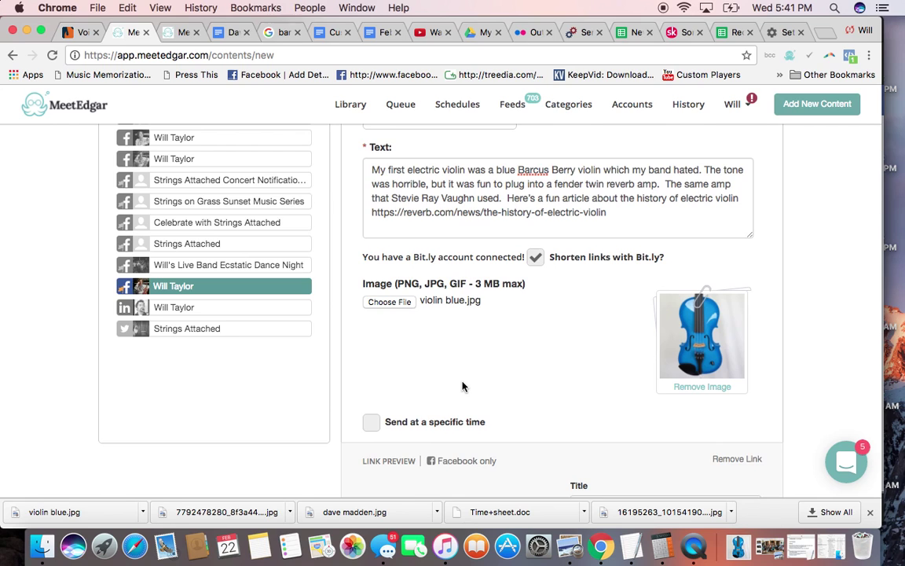
scroll(462, 385, up, 3)
scroll(462, 384, down, 10)
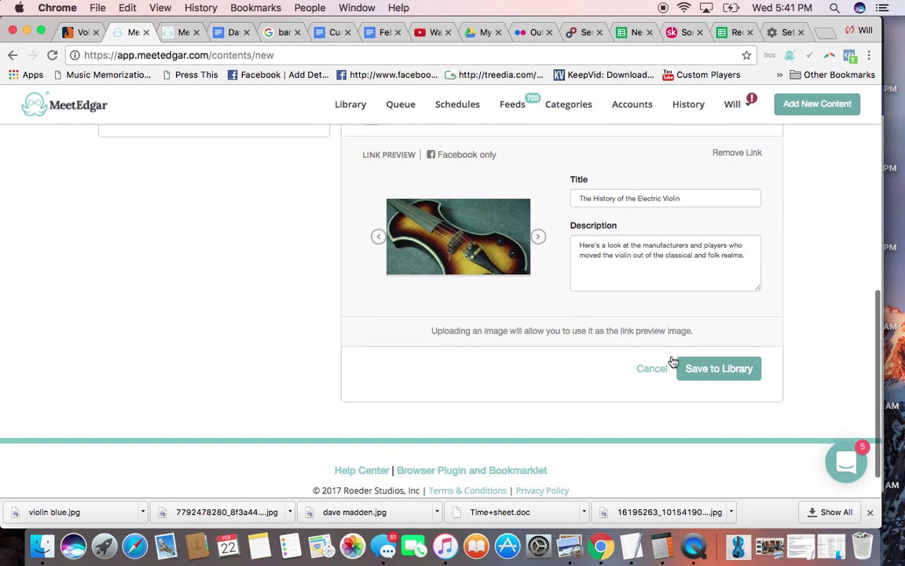
click(708, 369)
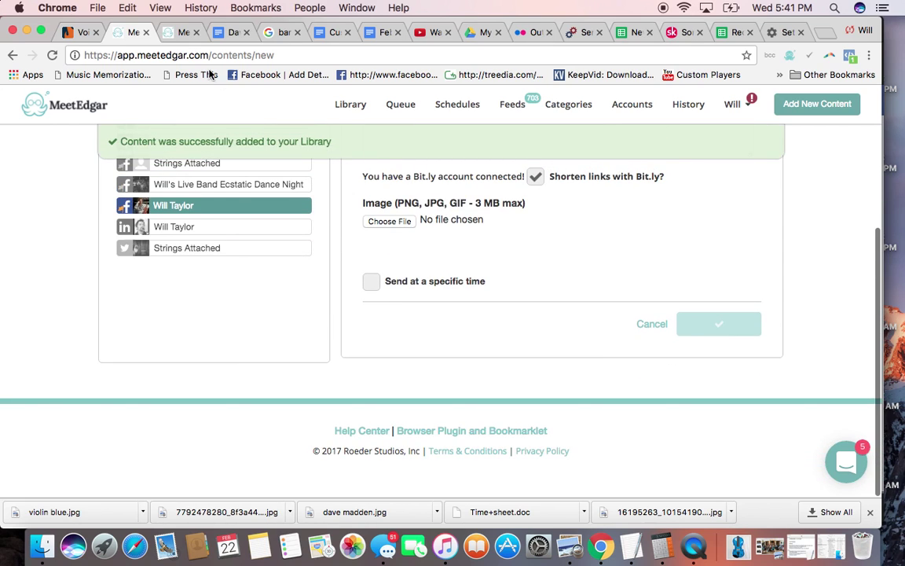
In the Google Doc of drafted posts, copy the red "This song tells the story of a young man" paragraph including its Facebook event link
click(228, 32)
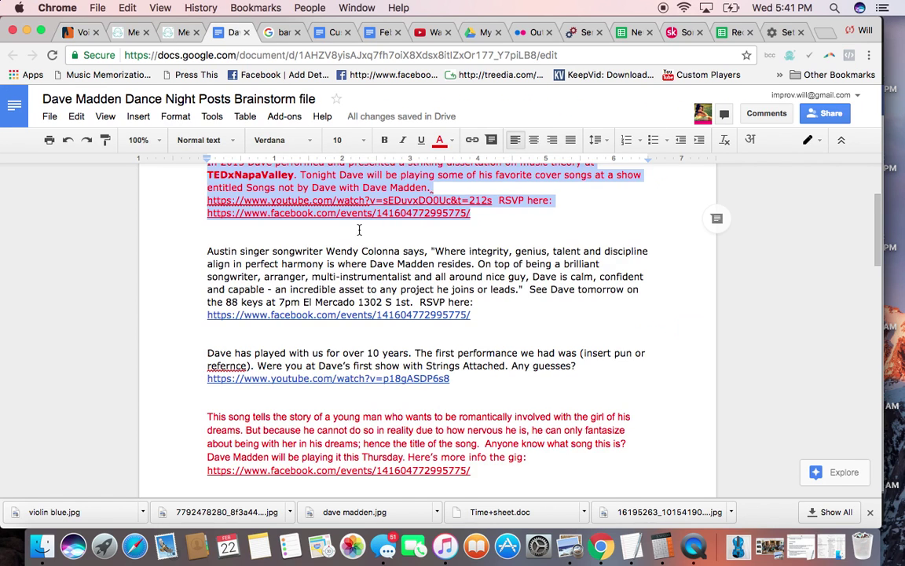
scroll(359, 229, down, 5)
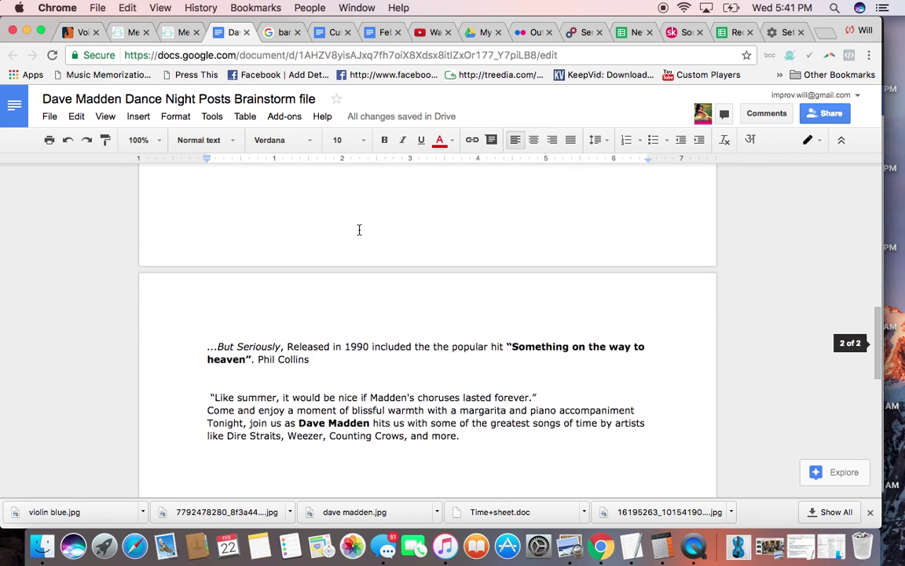
scroll(359, 229, down, 5)
scroll(359, 229, up, 15)
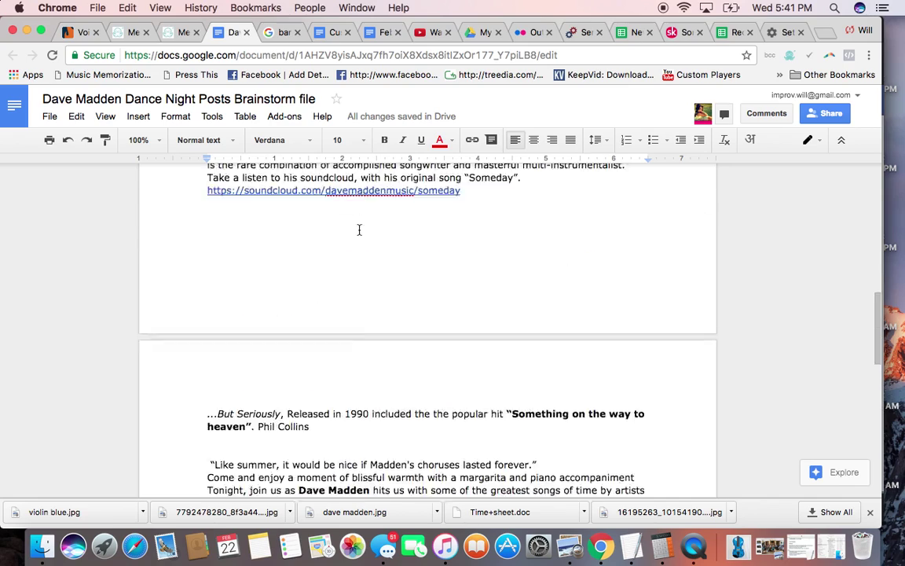
scroll(359, 229, down, 5)
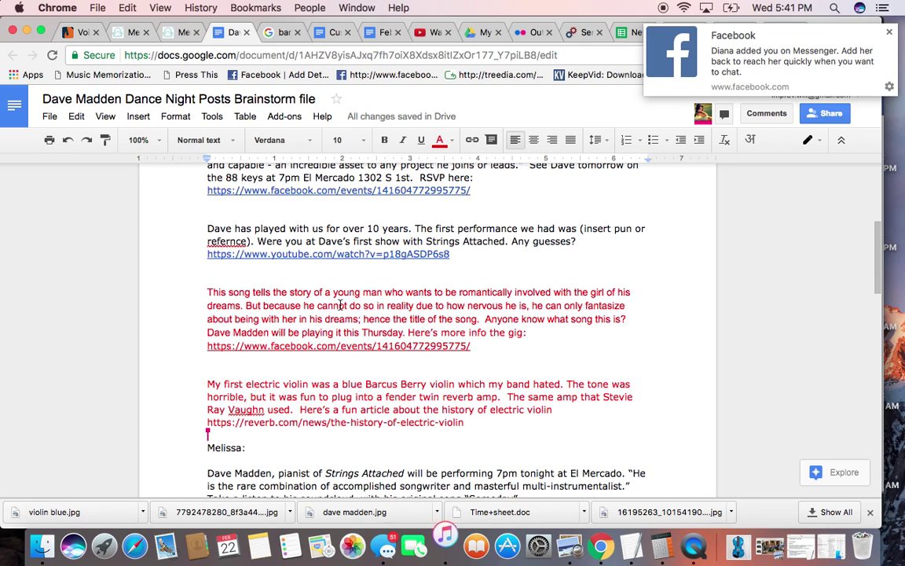
drag(470, 349, 91, 265)
drag(206, 294, 486, 349)
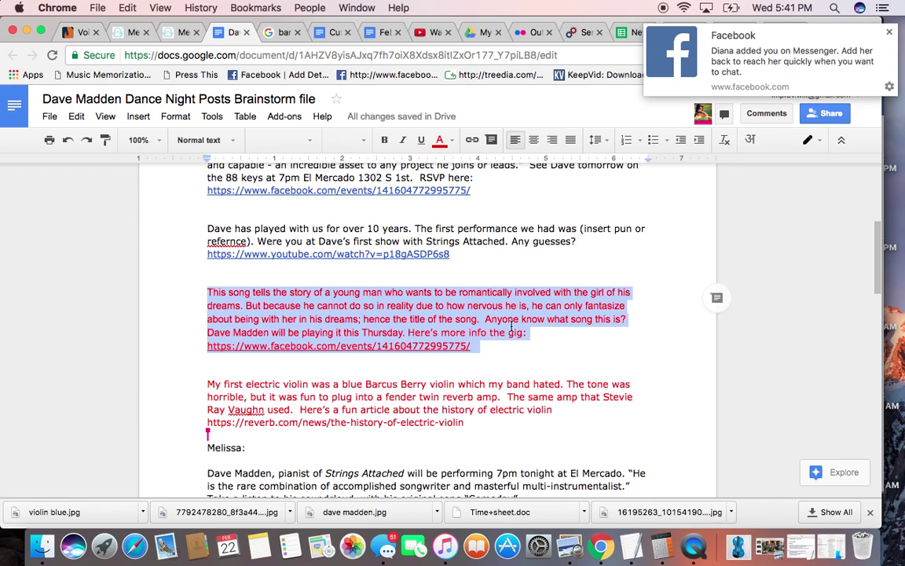
Paste the copied song-story post with its Facebook event link as the text of the new MeetEdgar content
click(176, 33)
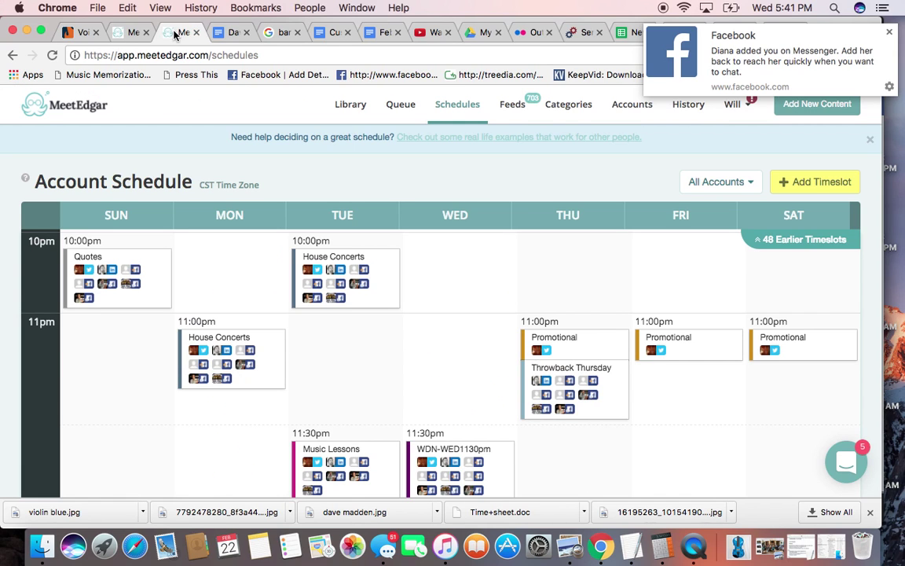
click(134, 33)
scroll(449, 165, up, 5)
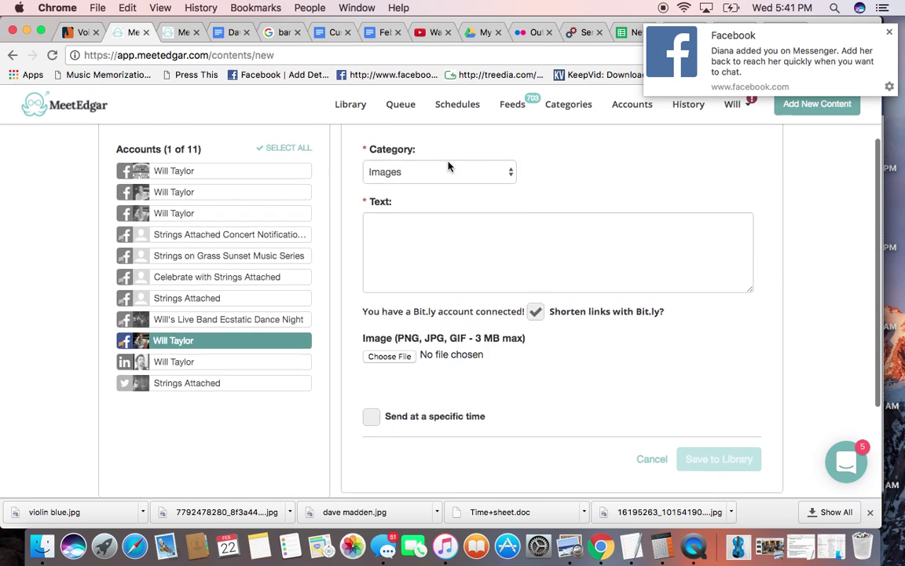
click(414, 364)
key(super+v)
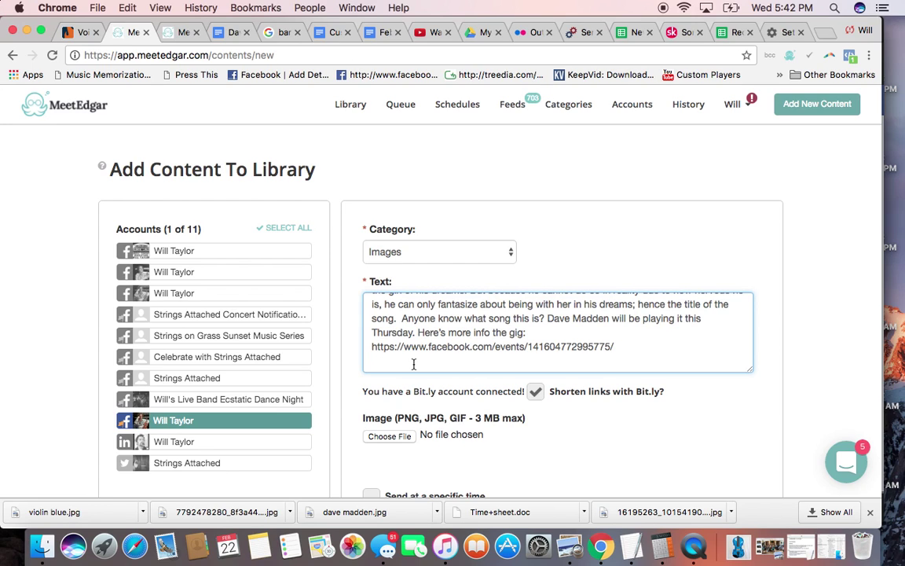
click(695, 545)
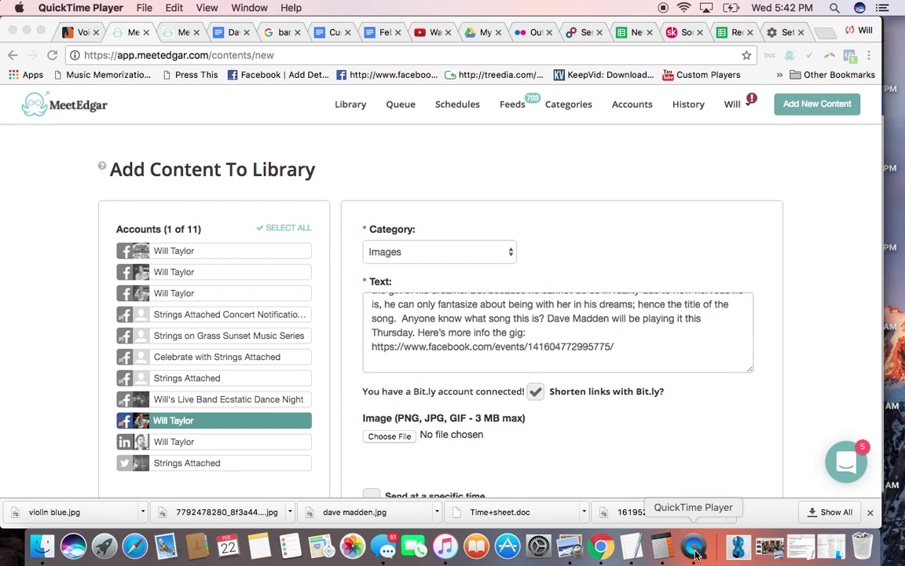